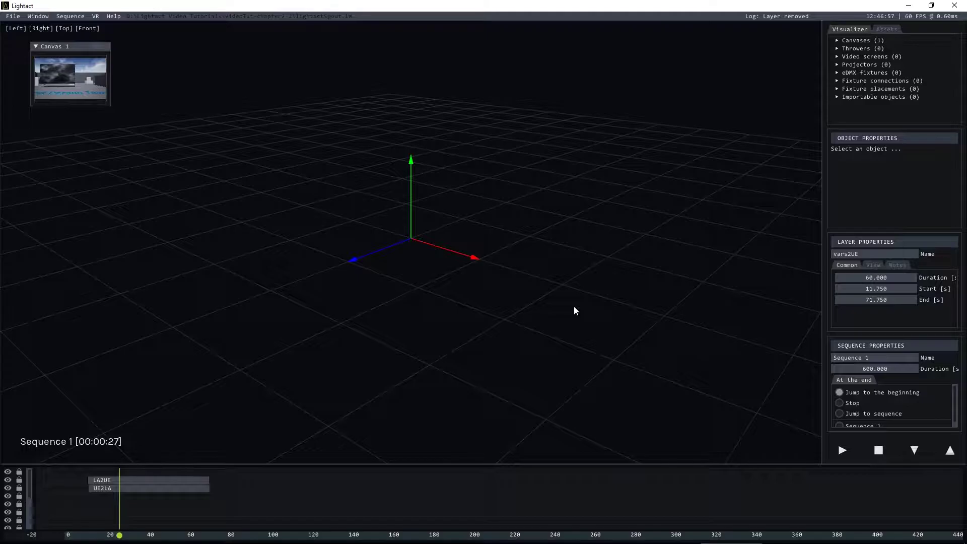
{"action": "middle_click_drag", "start_coordinate": [546, 287], "coordinate": [508, 285]}
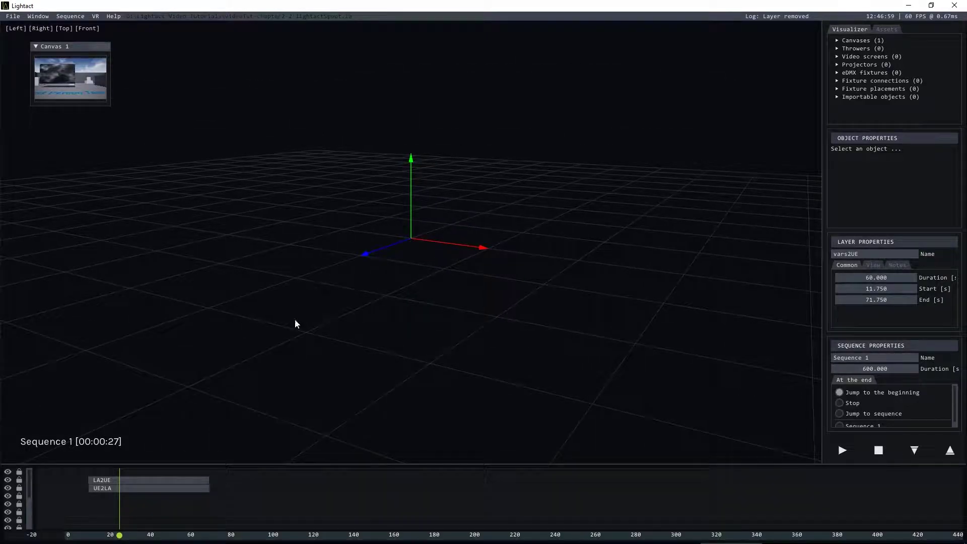
{"action": "double_click", "coordinate": [139, 482]}
{"action": "left_click", "coordinate": [430, 110]}
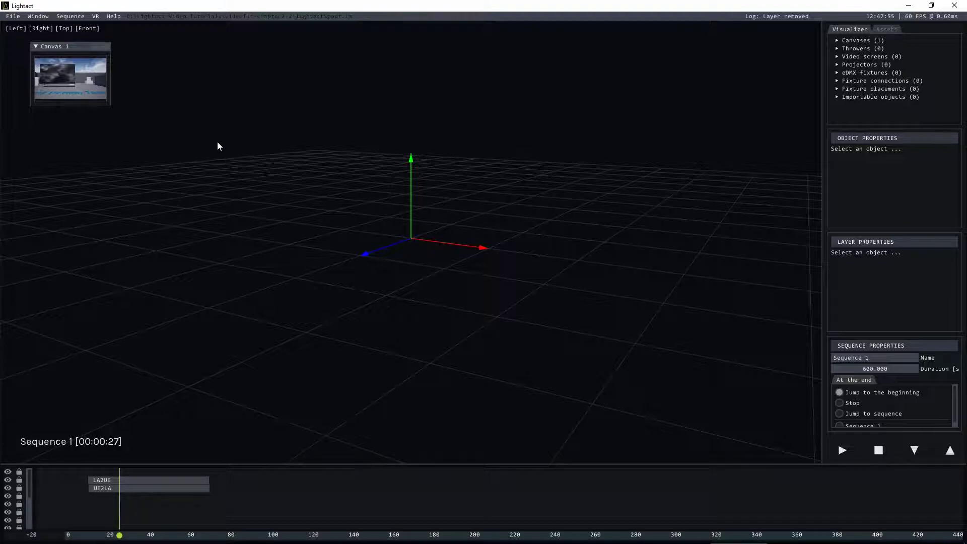
Open the Devices window, add a JSON memory sharer device and place it below Spout Server 1.
{"action": "left_click", "coordinate": [34, 17]}
{"action": "left_click", "coordinate": [40, 46]}
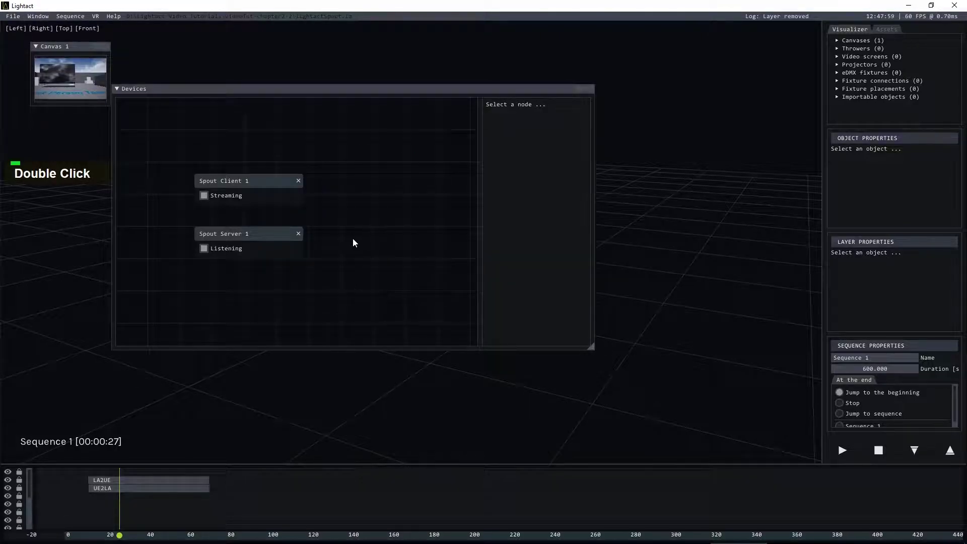
{"action": "right_click", "coordinate": [337, 144]}
{"action": "mouse_move", "coordinate": [382, 250]}
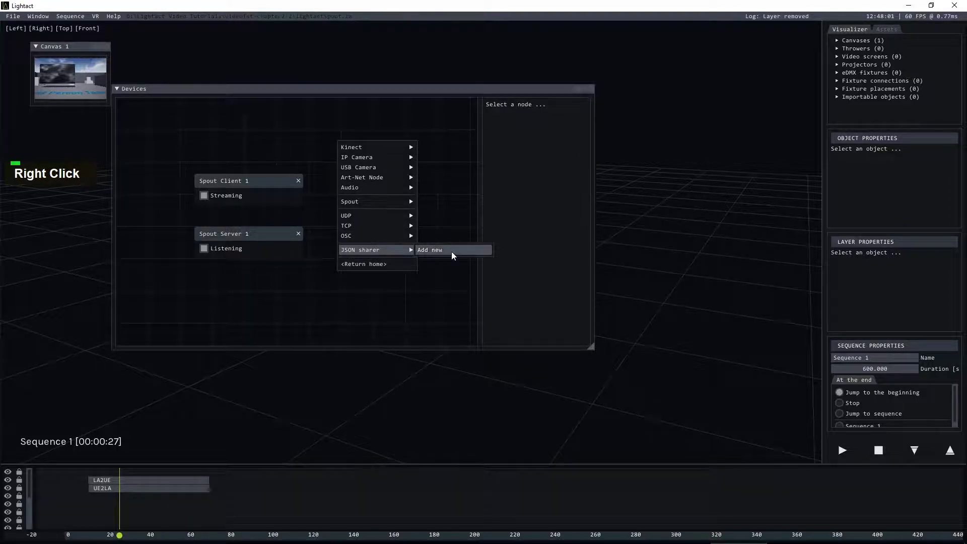
{"action": "left_click", "coordinate": [452, 252]}
{"action": "scroll", "coordinate": [426, 123], "scroll_direction": "down", "scroll_amount": 2}
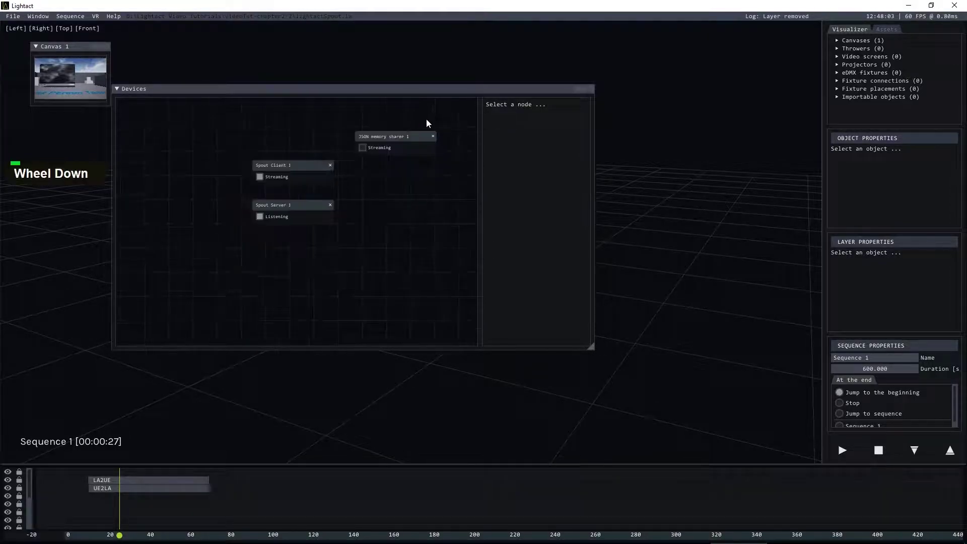
{"action": "left_click_drag", "start_coordinate": [402, 137], "coordinate": [292, 248]}
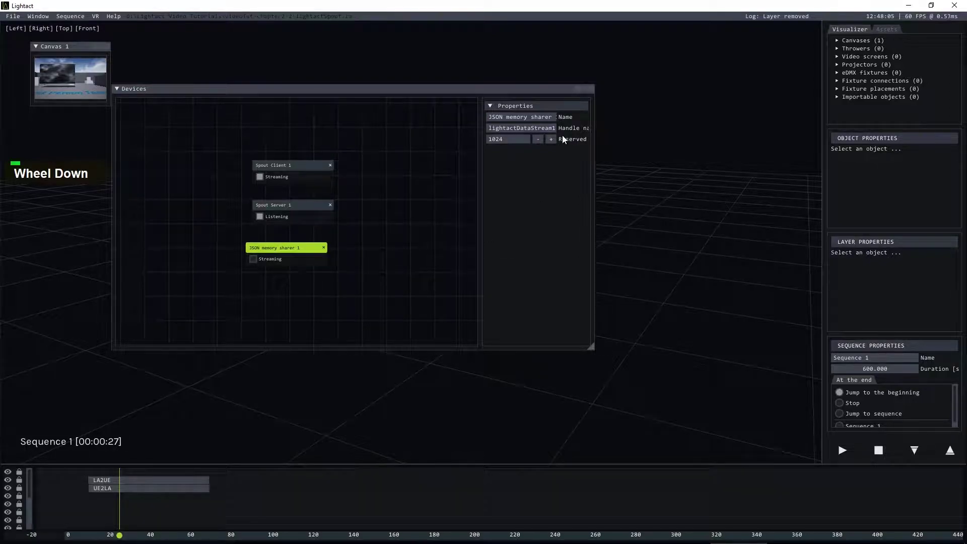
Set the JSON memory sharer's handle name to vars2UE and turn on its streaming.
{"action": "double_click", "coordinate": [530, 126]}
{"action": "key", "text": "ctrl+a"}
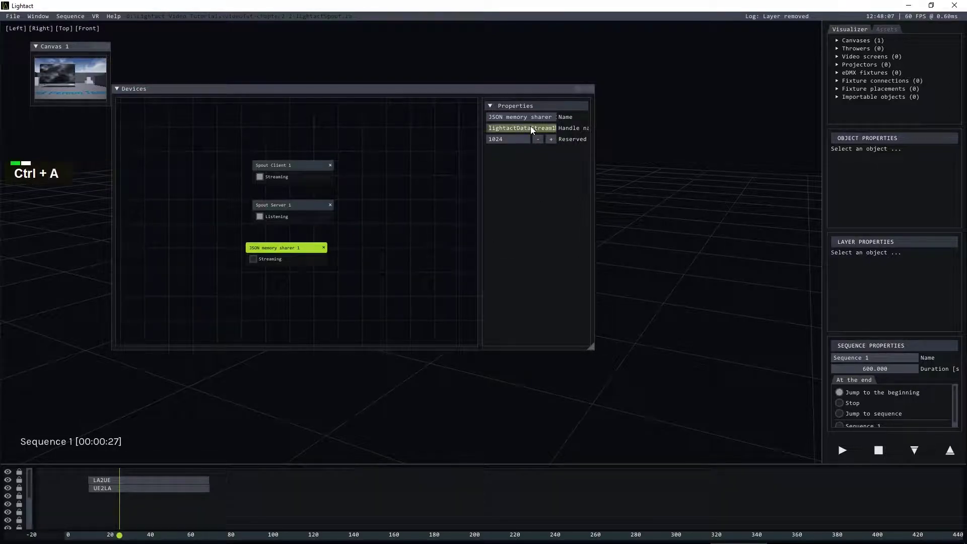
{"action": "type", "text": "vars2UE"}
{"action": "left_click", "coordinate": [431, 206]}
{"action": "left_click", "coordinate": [266, 247]}
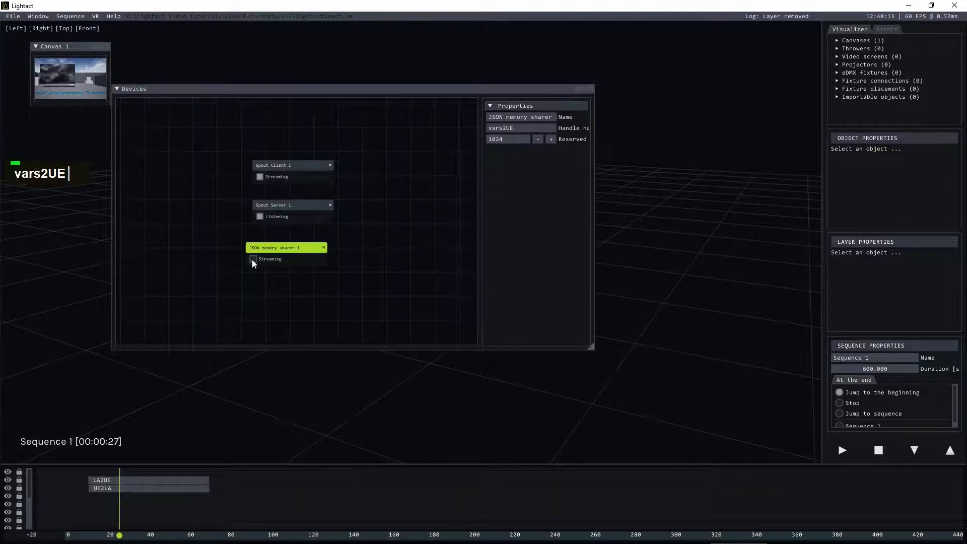
{"action": "left_click", "coordinate": [252, 259]}
{"action": "left_click", "coordinate": [276, 247]}
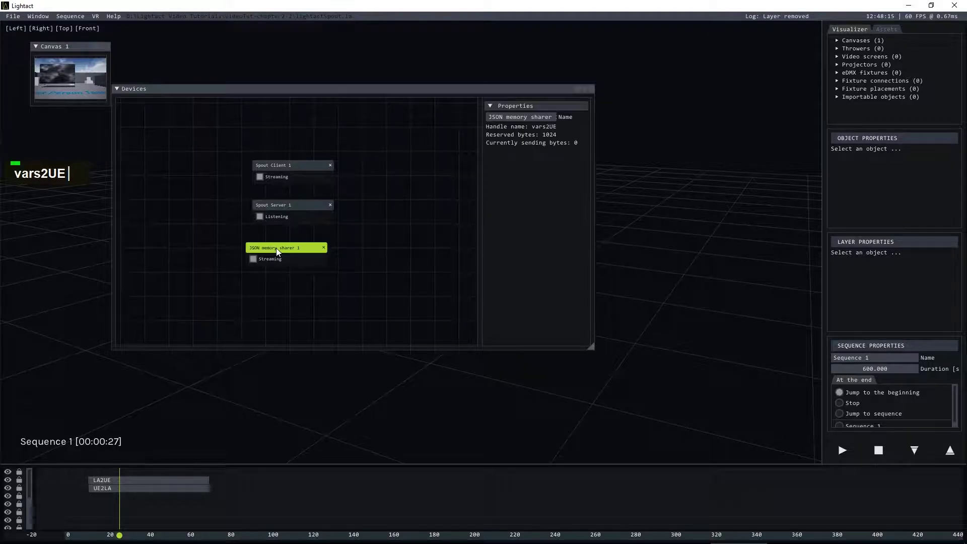
{"action": "left_click", "coordinate": [304, 293]}
Add a new layer below UE2LA on the timeline and name it vars2UE.
{"action": "right_click", "coordinate": [93, 498]}
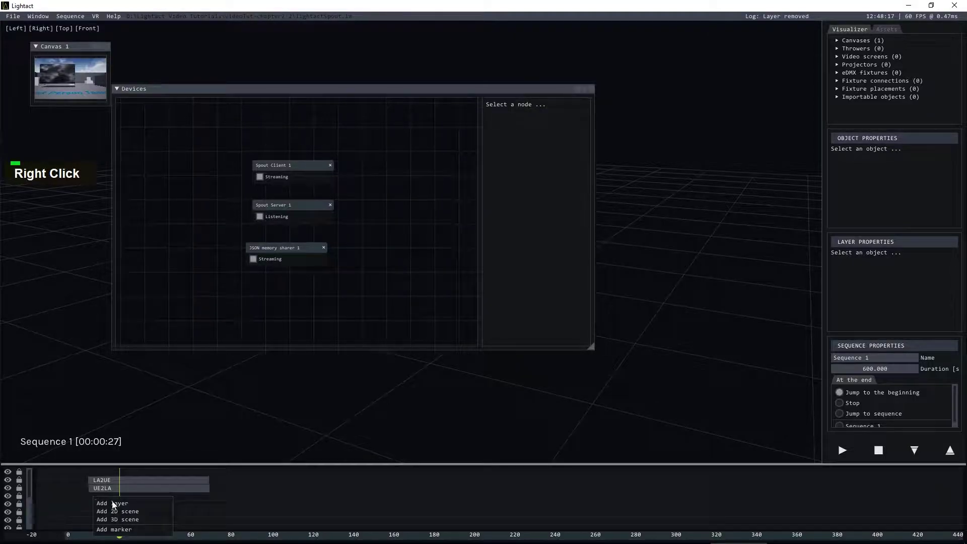
{"action": "left_click", "coordinate": [123, 504]}
{"action": "left_click", "coordinate": [151, 497]}
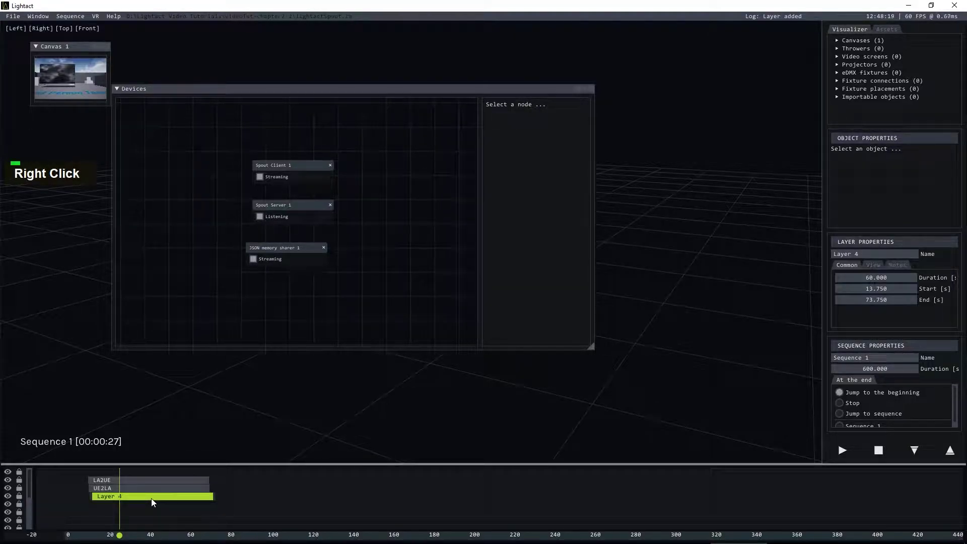
{"action": "left_click", "coordinate": [130, 479]}
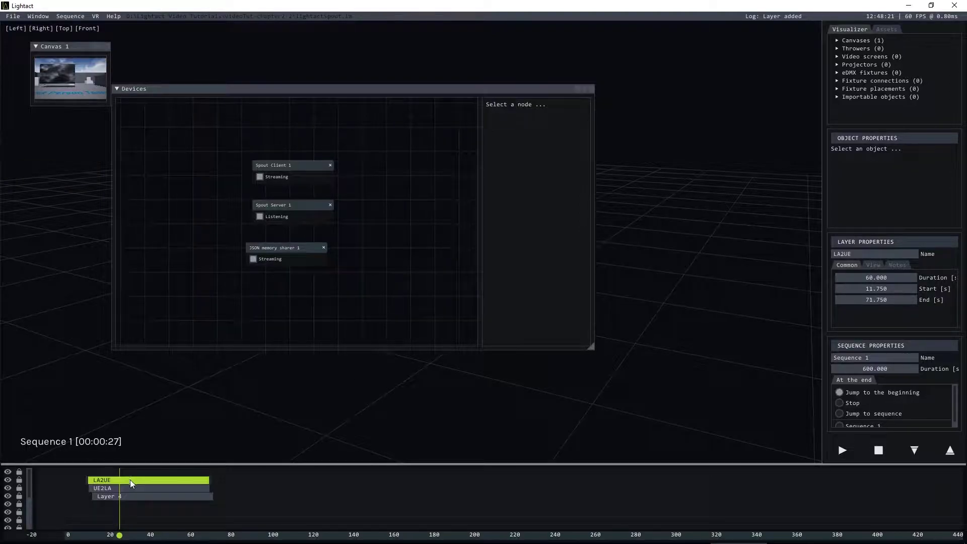
{"action": "double_click", "coordinate": [130, 488]}
{"action": "double_click", "coordinate": [130, 496]}
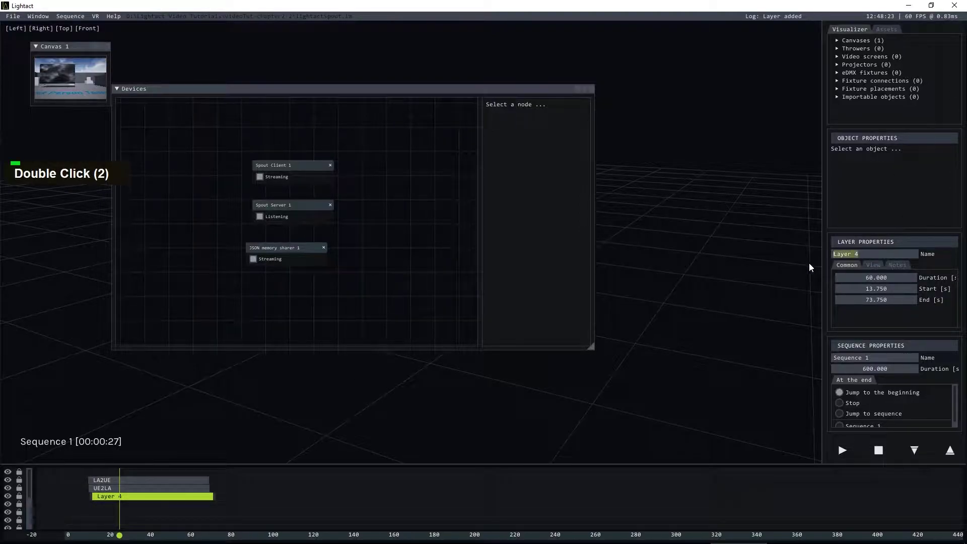
{"action": "type", "text": "vars2UE"}
{"action": "key", "text": "Return"}
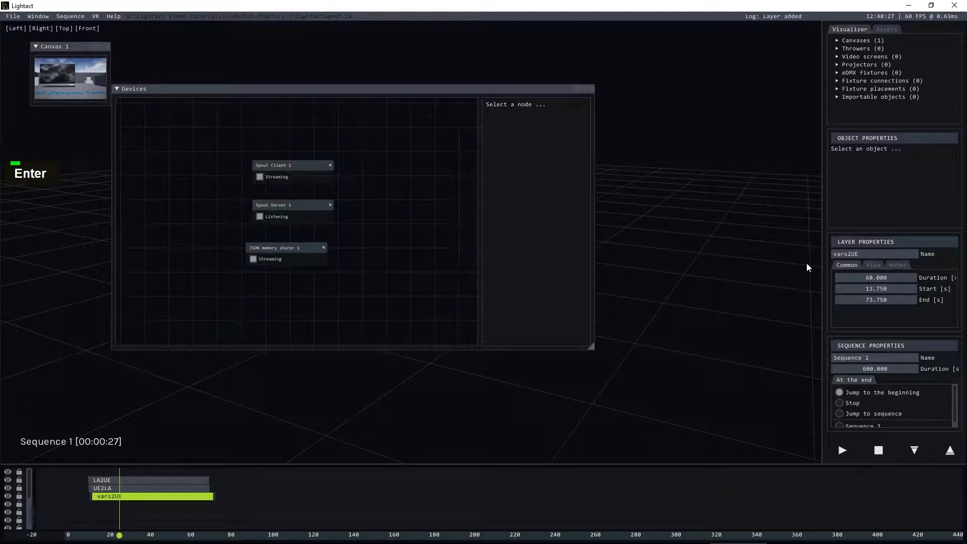
Open the vars2UE layer's node graph and add a Shared memory sender node well to the right of the Run node.
{"action": "left_click", "coordinate": [300, 491]}
{"action": "double_click", "coordinate": [180, 497]}
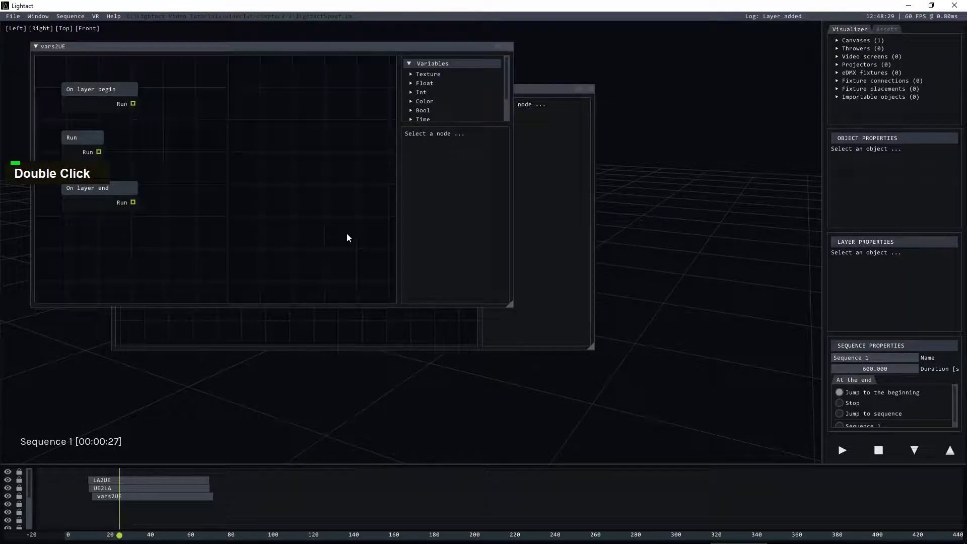
{"action": "scroll", "coordinate": [285, 184], "scroll_direction": "down", "scroll_amount": 3}
{"action": "right_click", "coordinate": [283, 166]}
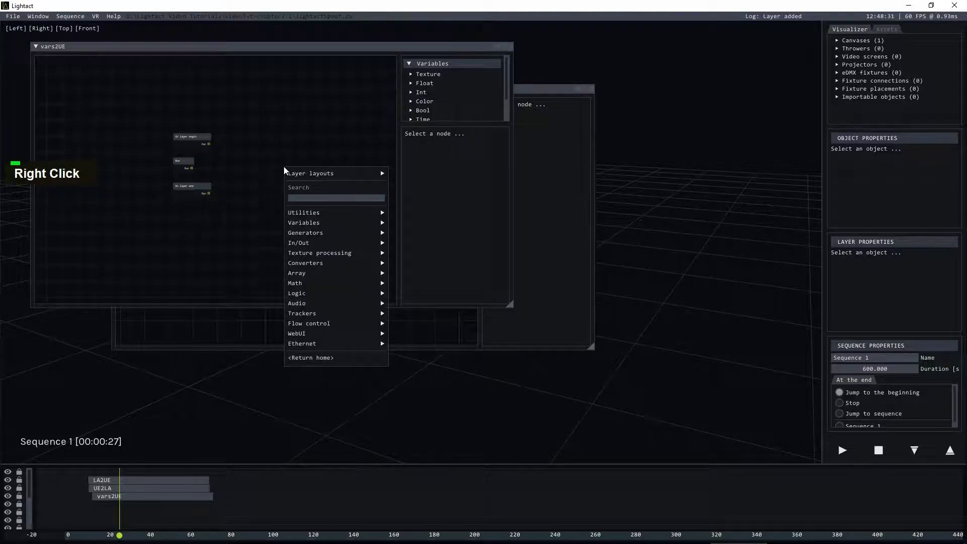
{"action": "mouse_move", "coordinate": [313, 225]}
{"action": "type", "text": "sha"}
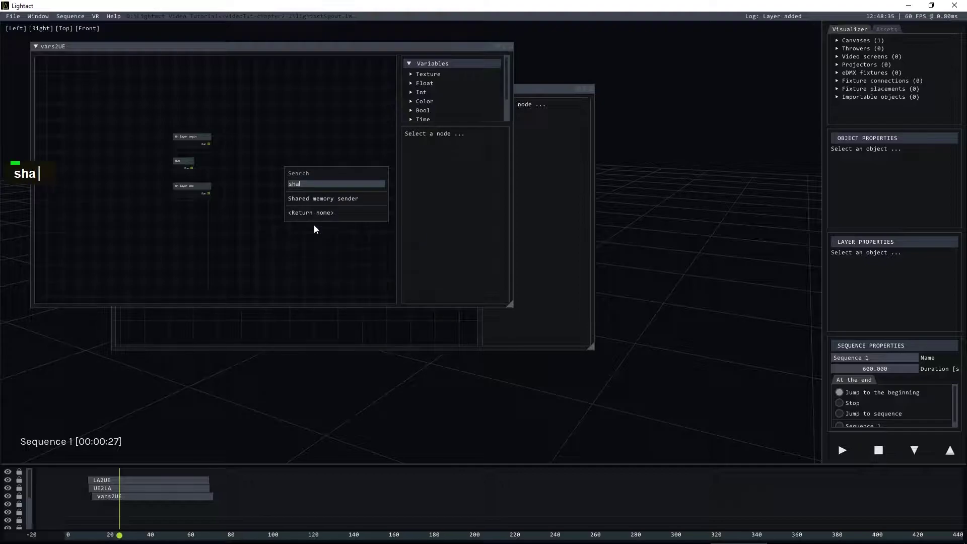
{"action": "left_click", "coordinate": [325, 198]}
{"action": "left_click_drag", "start_coordinate": [308, 170], "coordinate": [371, 140]}
Connect the Run node to the Shared memory sender and add a float input to the sender.
{"action": "scroll", "coordinate": [374, 147], "scroll_direction": "up", "scroll_amount": 3}
{"action": "scroll", "coordinate": [322, 131], "scroll_direction": "down", "scroll_amount": 2}
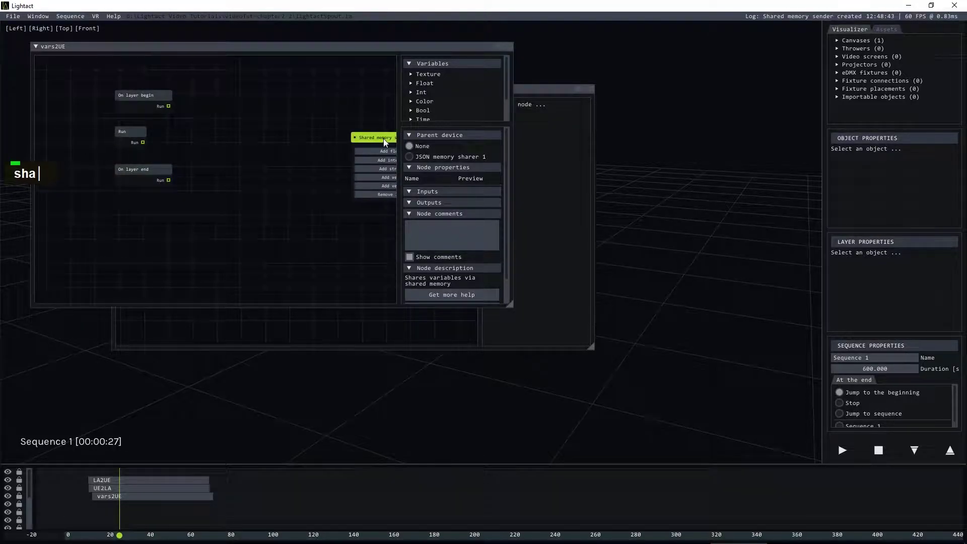
{"action": "scroll", "coordinate": [255, 163], "scroll_direction": "down", "scroll_amount": 2}
{"action": "scroll", "coordinate": [339, 161], "scroll_direction": "up", "scroll_amount": 3}
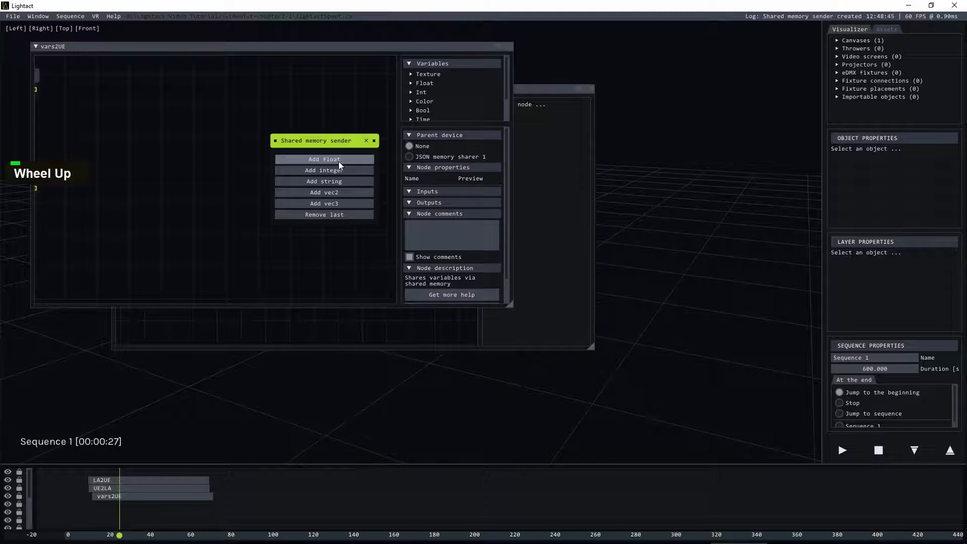
{"action": "type", "text": "sha"}
{"action": "left_click", "coordinate": [328, 100]}
{"action": "scroll", "coordinate": [333, 109], "scroll_direction": "down", "scroll_amount": 3}
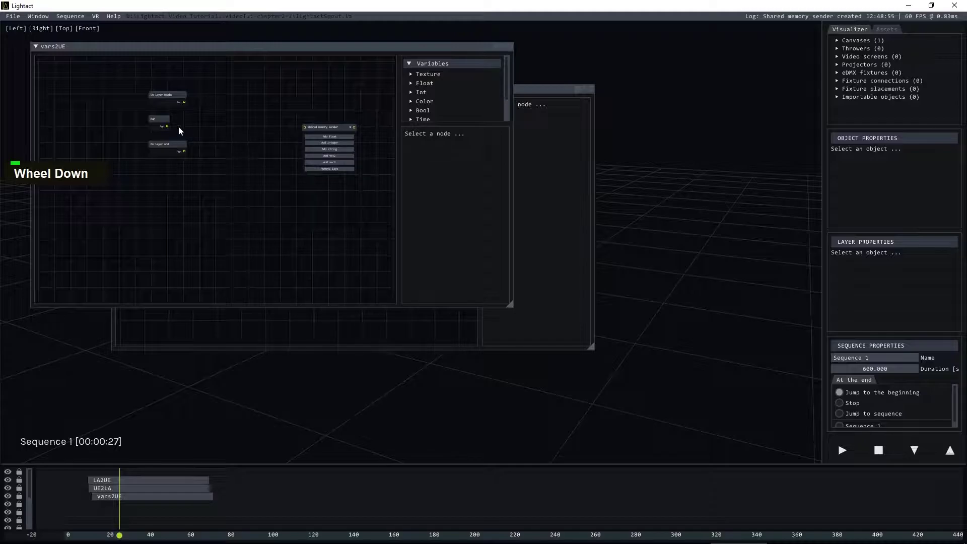
{"action": "left_click_drag", "start_coordinate": [166, 127], "coordinate": [307, 128]}
{"action": "left_click", "coordinate": [323, 125]}
{"action": "left_click", "coordinate": [325, 137]}
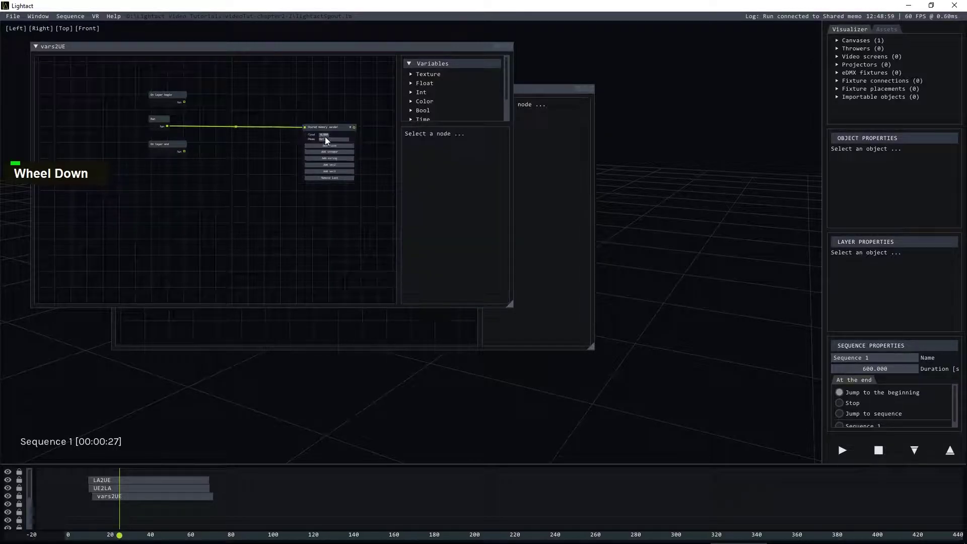
Name the sender's float variable floatAngle and assign JSON memory sharer 1 as the node's parent device.
{"action": "left_click", "coordinate": [330, 128]}
{"action": "scroll", "coordinate": [330, 130], "scroll_direction": "up", "scroll_amount": 5}
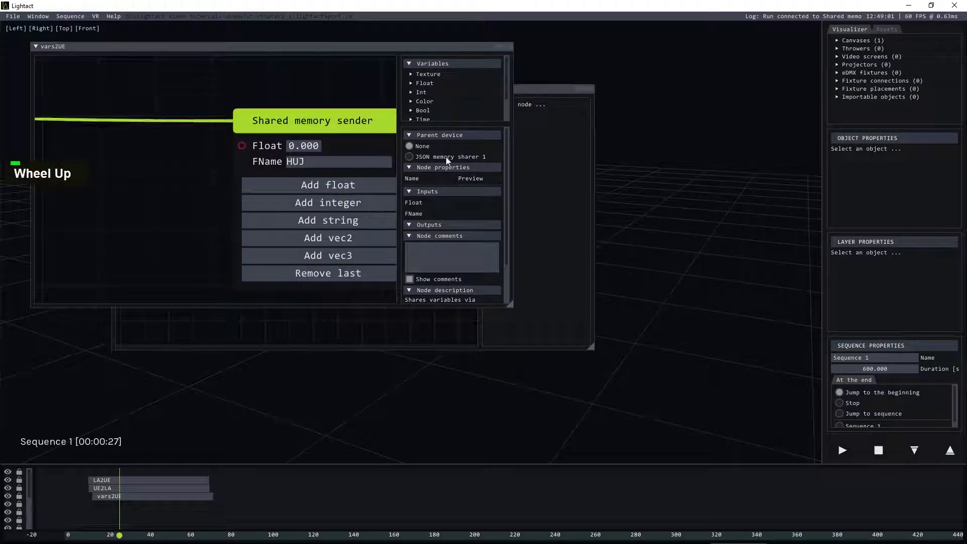
{"action": "double_click", "coordinate": [307, 163]}
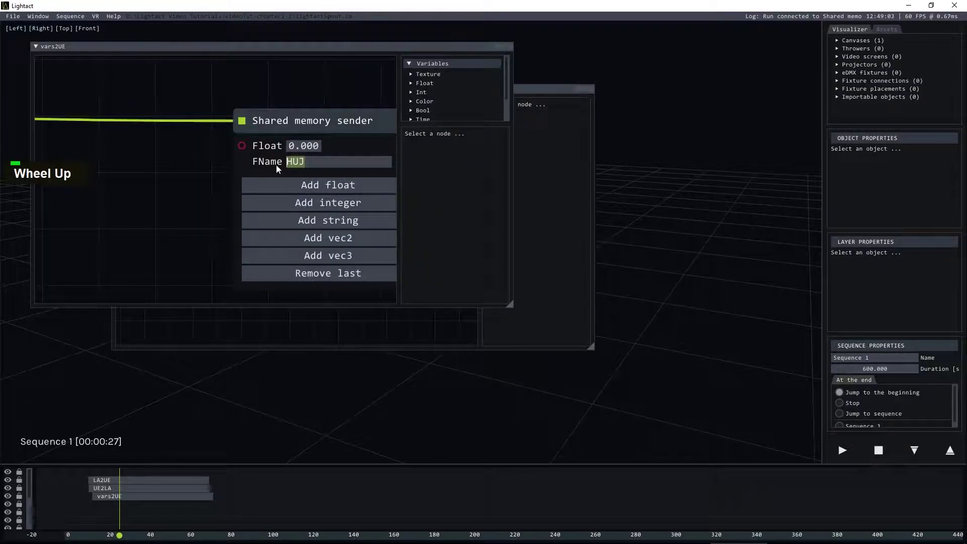
{"action": "type", "text": "floatAngle"}
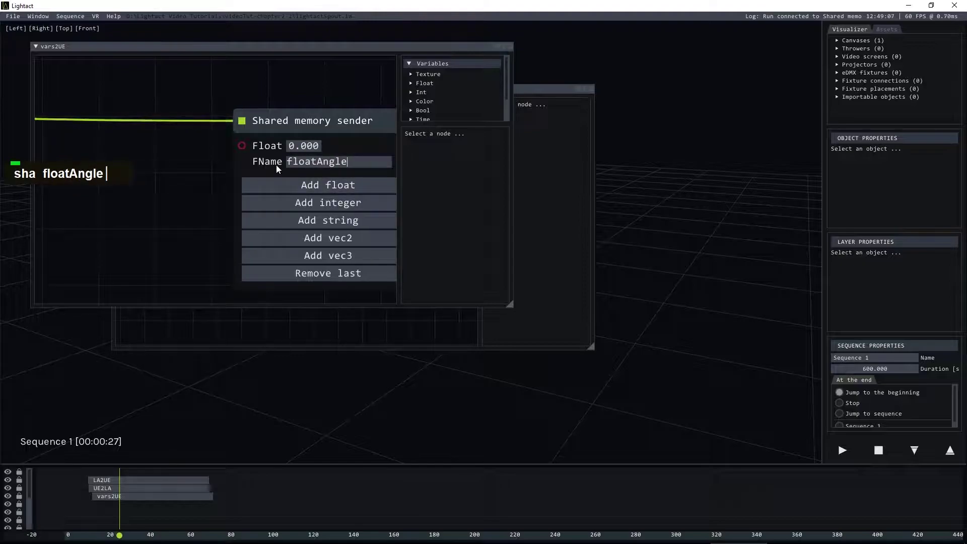
{"action": "left_click", "coordinate": [318, 117]}
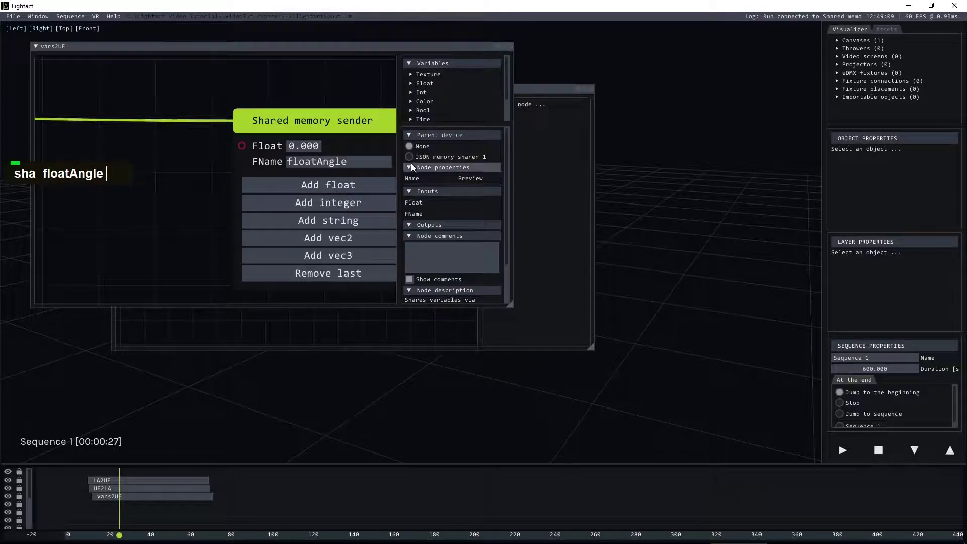
{"action": "scroll", "coordinate": [314, 128], "scroll_direction": "down", "scroll_amount": 2}
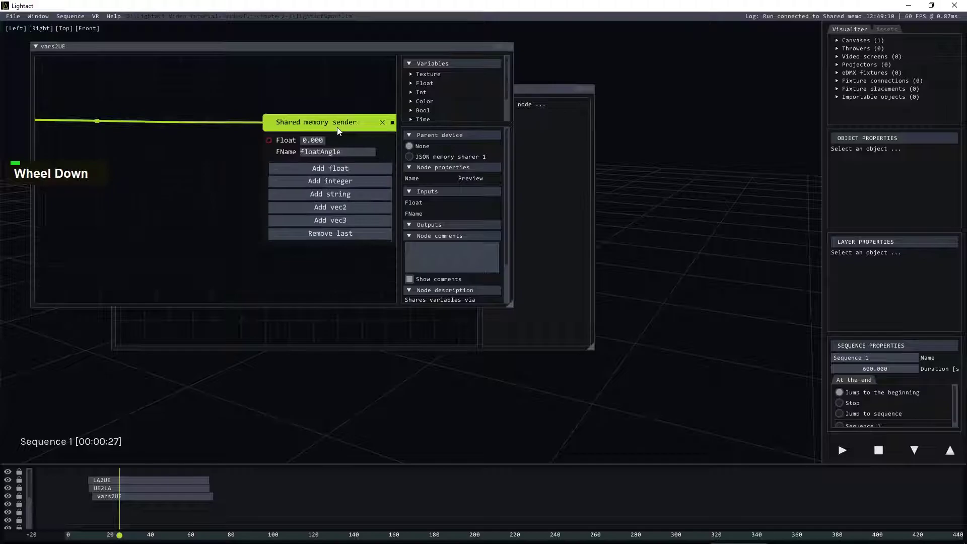
{"action": "left_click", "coordinate": [409, 157]}
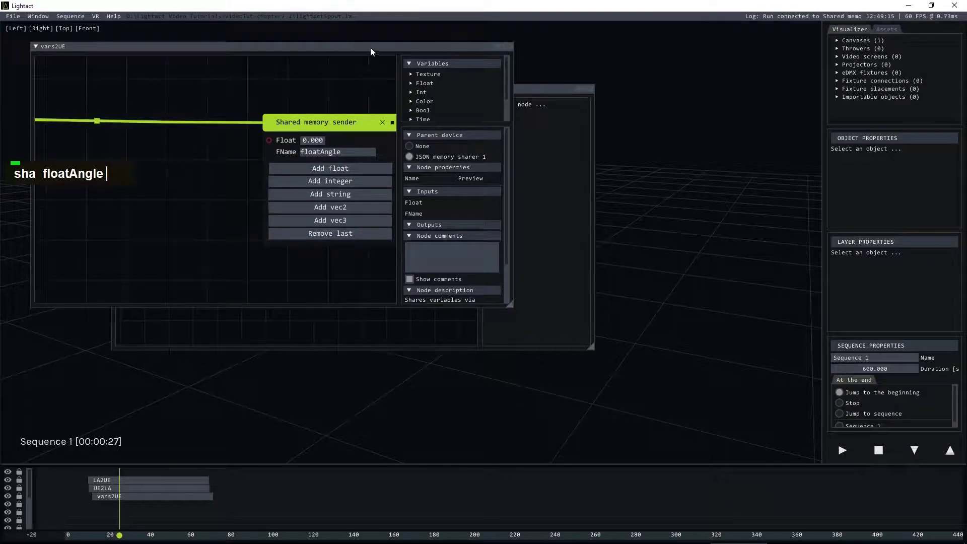
Move the vars2UE window off the Devices window and add a Sine wave node below the On layer end node.
{"action": "left_click_drag", "start_coordinate": [364, 55], "coordinate": [600, 87]}
{"action": "left_click", "coordinate": [574, 126]}
{"action": "scroll", "coordinate": [555, 166], "scroll_direction": "down", "scroll_amount": 2}
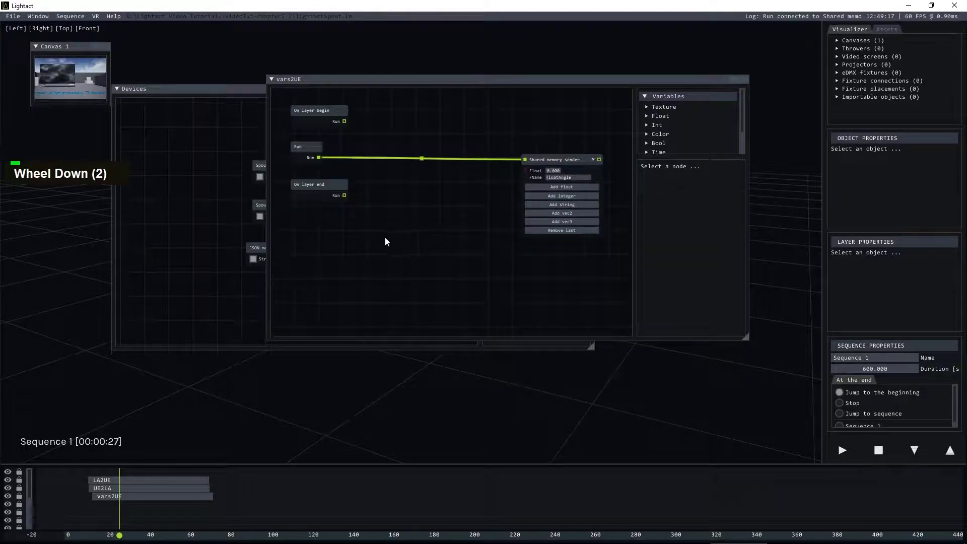
{"action": "right_click", "coordinate": [334, 238]}
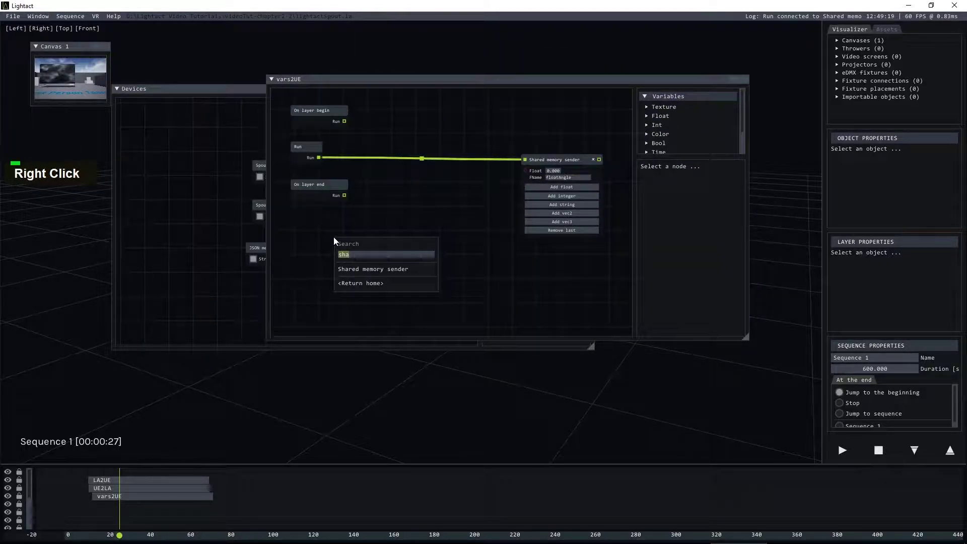
{"action": "type", "text": "sine"}
{"action": "left_click", "coordinate": [359, 269]}
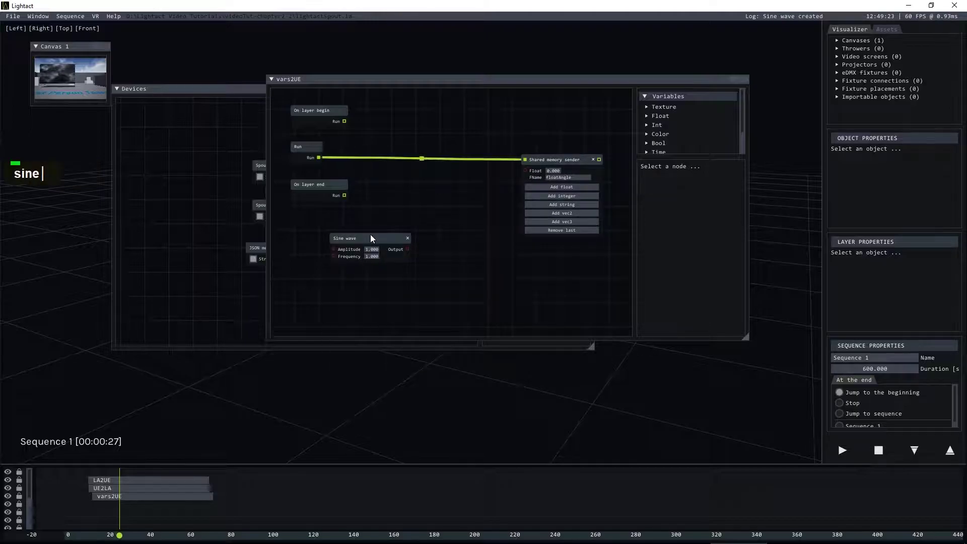
{"action": "left_click_drag", "start_coordinate": [372, 237], "coordinate": [323, 219]}
Add a Float reader node and wire the Sine wave output through it into the sender's Float input.
{"action": "right_click", "coordinate": [443, 232]}
{"action": "type", "text": "float reader"}
{"action": "key", "text": "Return"}
{"action": "left_click_drag", "start_coordinate": [360, 231], "coordinate": [525, 172]}
{"action": "scroll", "coordinate": [451, 222], "scroll_direction": "up", "scroll_amount": 2}
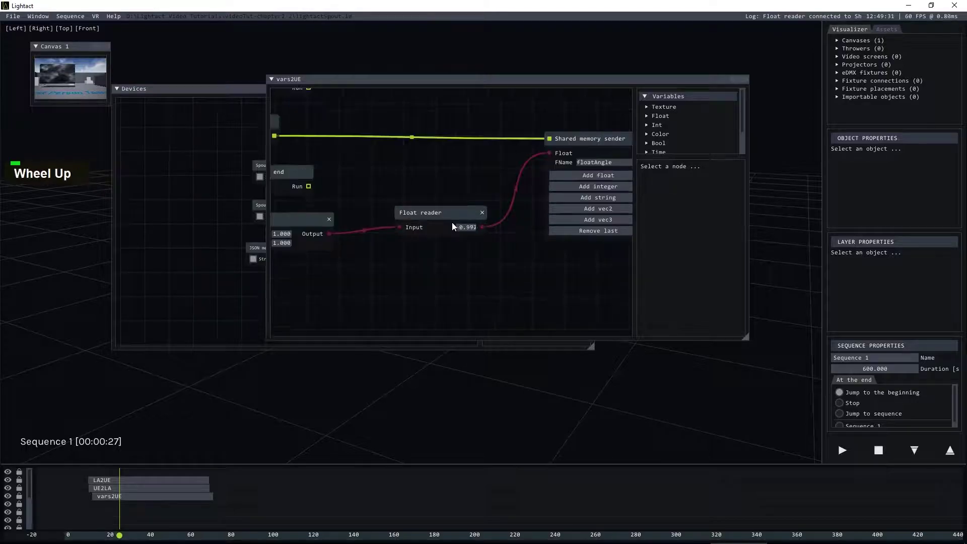
Set the Sine wave's amplitude to 45 and its frequency to 0.2.
{"action": "scroll", "coordinate": [540, 228], "scroll_direction": "down", "scroll_amount": 4}
{"action": "scroll", "coordinate": [497, 232], "scroll_direction": "up", "scroll_amount": 5}
{"action": "double_click", "coordinate": [418, 212]}
{"action": "type", "text": "45"}
{"action": "double_click", "coordinate": [418, 224]}
{"action": "double_click", "coordinate": [419, 224]}
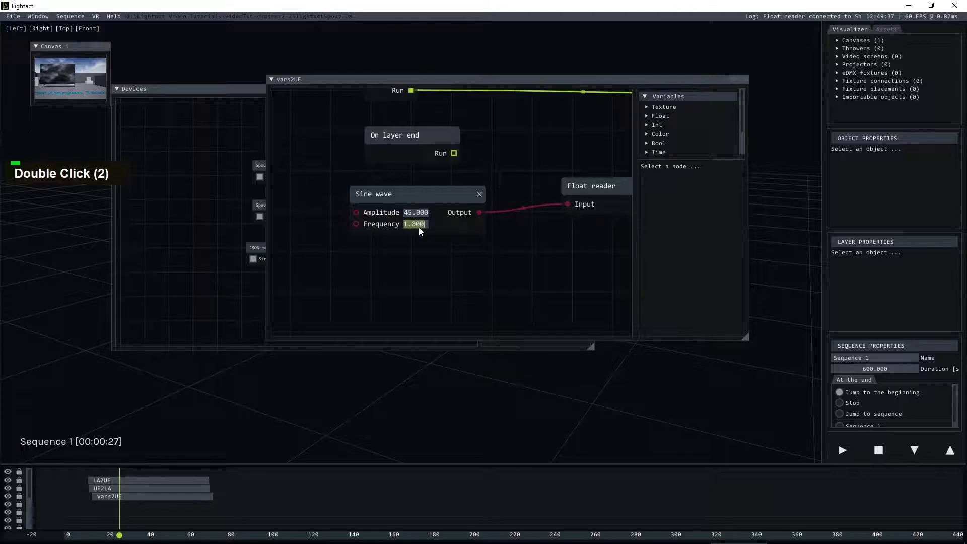
{"action": "type", "text": "0.2"}
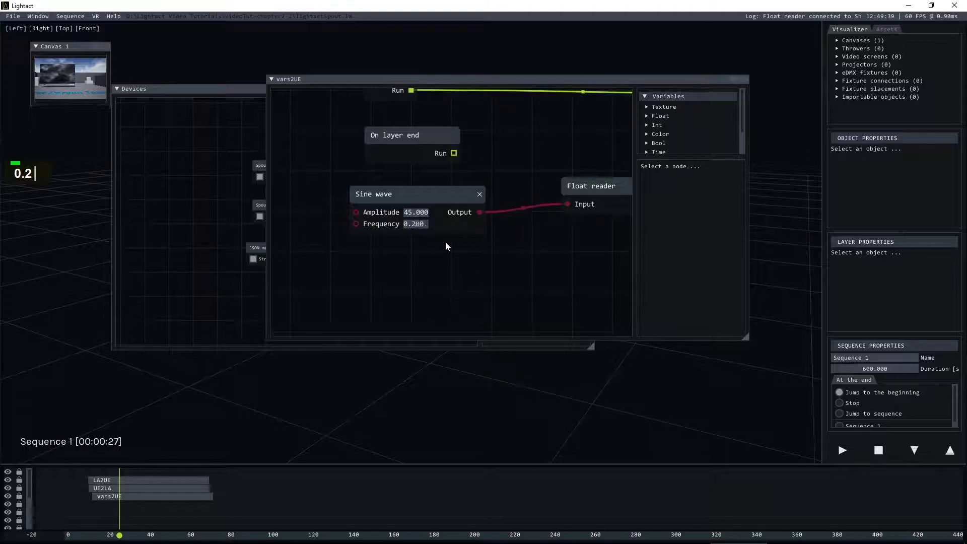
{"action": "scroll", "coordinate": [492, 231], "scroll_direction": "down", "scroll_amount": 2}
{"action": "scroll", "coordinate": [592, 207], "scroll_direction": "up", "scroll_amount": 3}
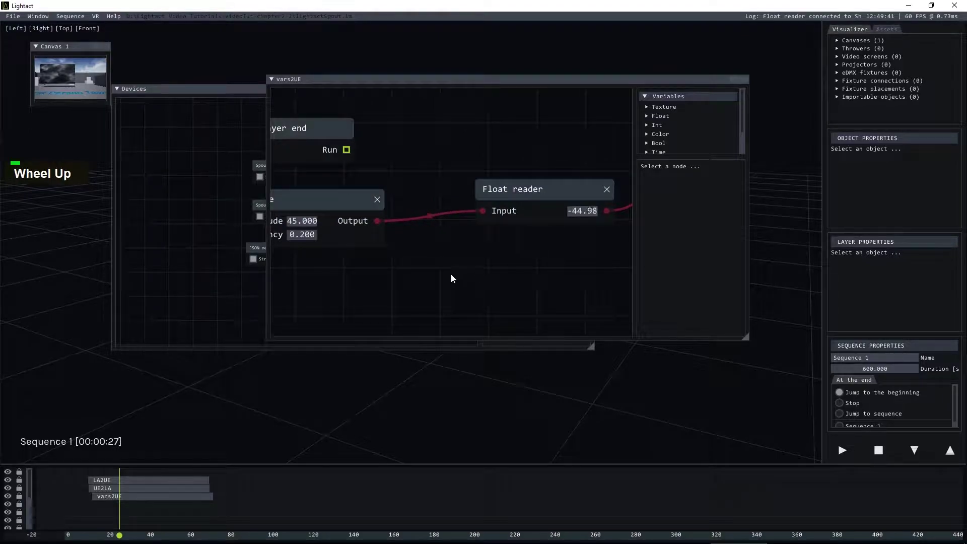
{"action": "scroll", "coordinate": [443, 240], "scroll_direction": "down", "scroll_amount": 2}
{"action": "left_click", "coordinate": [491, 214]}
{"action": "double_click", "coordinate": [506, 194]}
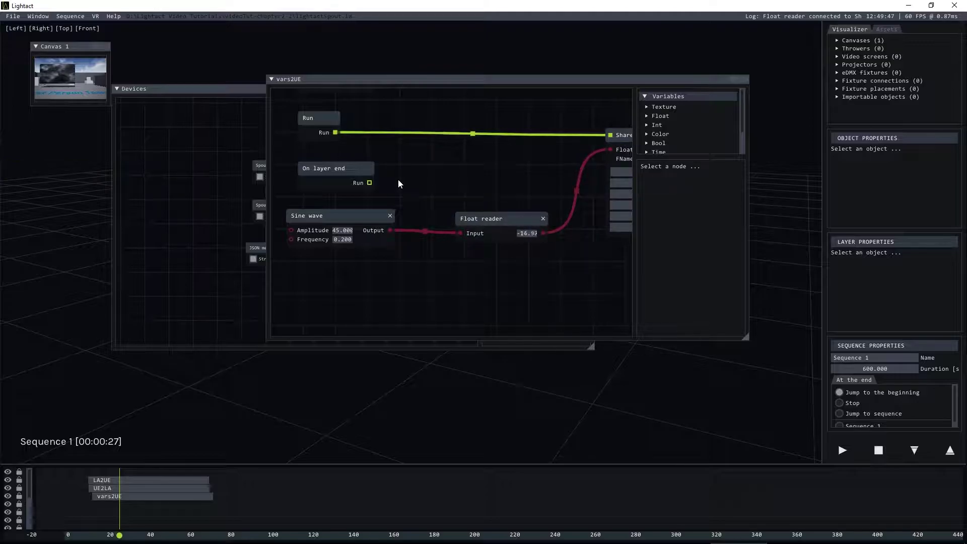
Switch to the laTutorial project in Unreal Editor.
{"action": "key", "text": "alt+Tab"}
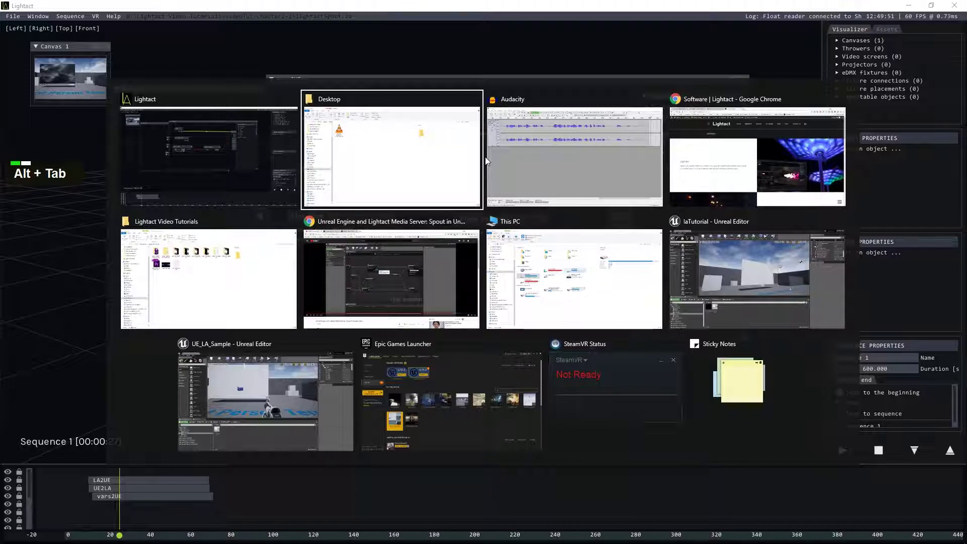
{"action": "key", "text": "alt+Tab"}
{"action": "key", "text": "alt+Tab"}
{"action": "key", "text": "alt+Tab"}
{"action": "key", "text": "alt+Tab"}
{"action": "key", "text": "alt+Tab"}
{"action": "key", "text": "alt+Tab"}
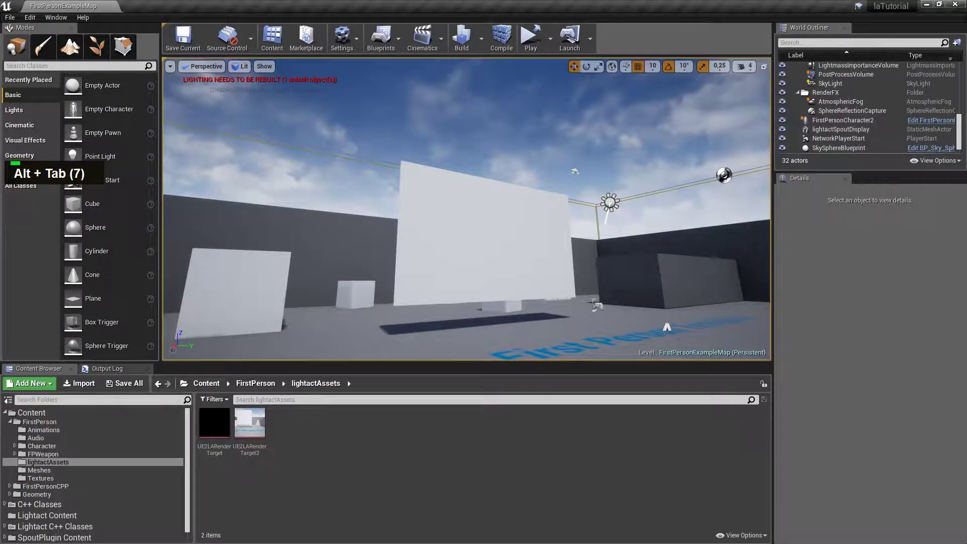
Play the level in the editor viewport to check the Lightact image on the display, and stop the session.
{"action": "left_click", "coordinate": [551, 38]}
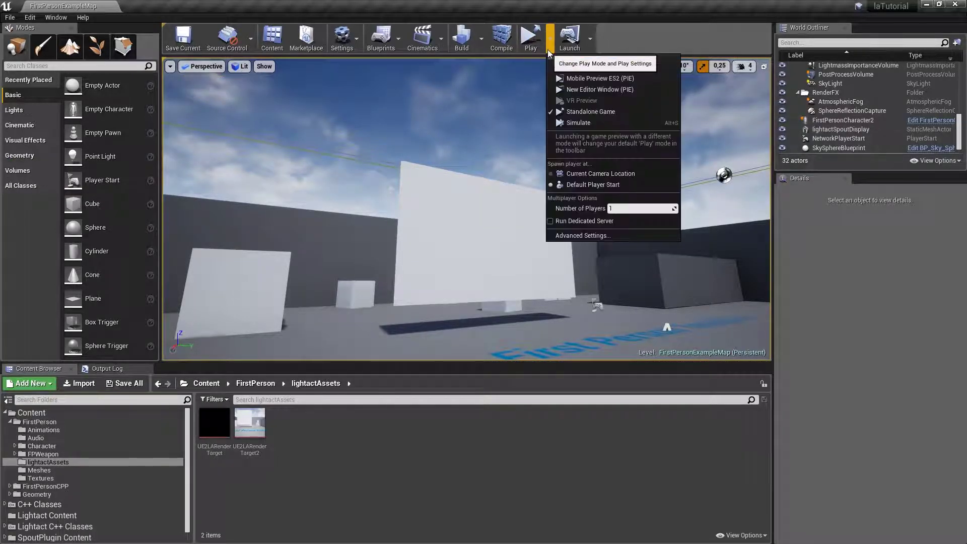
{"action": "left_click", "coordinate": [555, 69]}
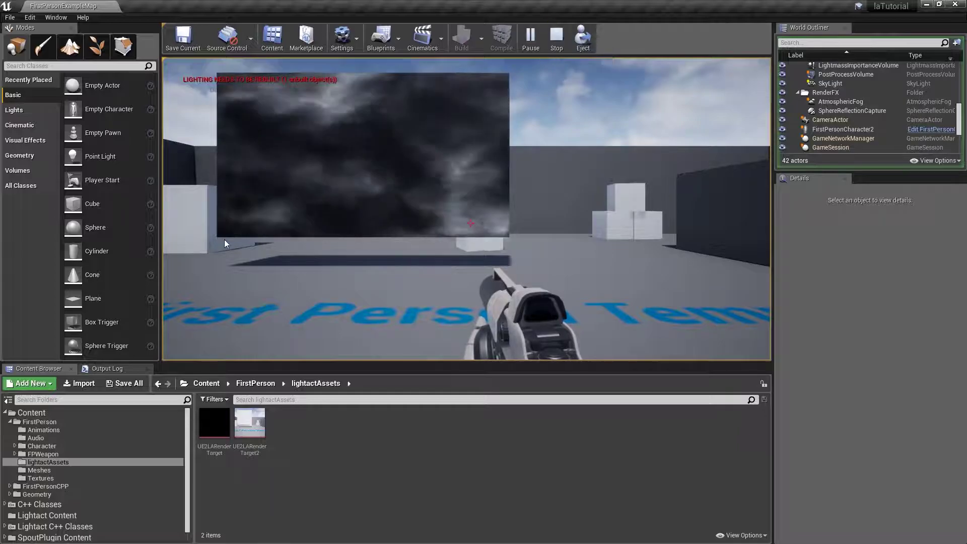
{"action": "left_click", "coordinate": [554, 46]}
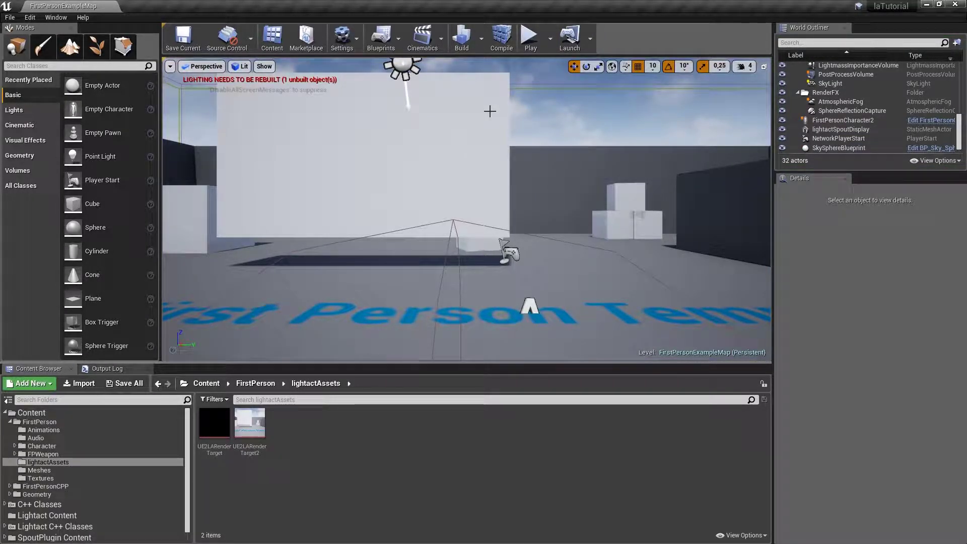
Select the lightactSpoutDisplay plane in the level and open the Level Blueprint.
{"action": "left_click", "coordinate": [436, 105]}
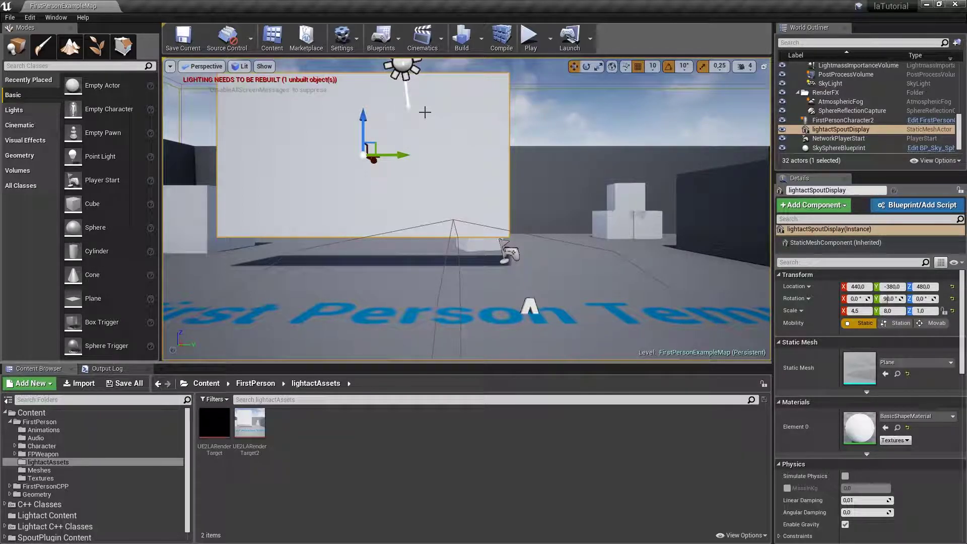
{"action": "left_click", "coordinate": [381, 38]}
{"action": "left_click", "coordinate": [412, 126]}
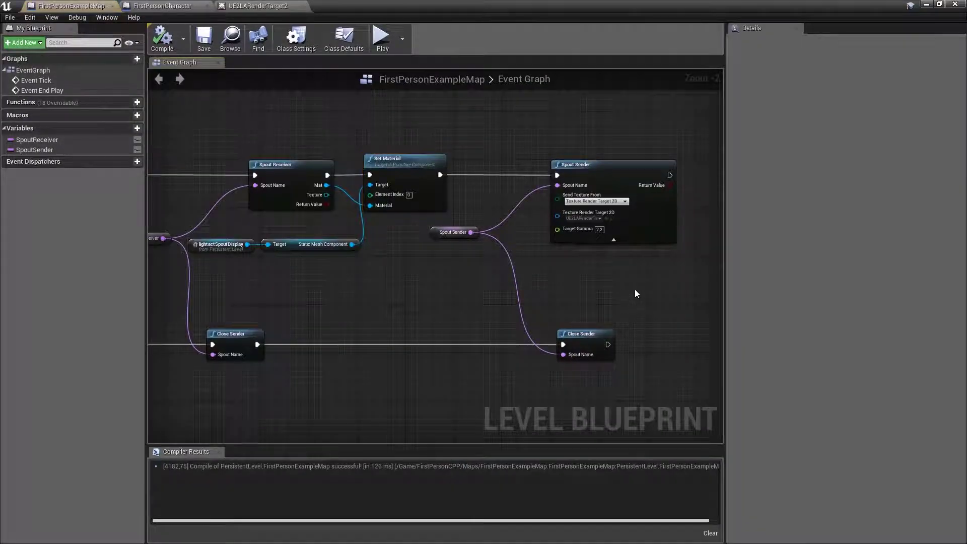
Move the Event Tick and Event End Play nodes farther left to make room before the Spout nodes.
{"action": "scroll", "coordinate": [638, 280], "scroll_direction": "down", "scroll_amount": 2}
{"action": "left_click_drag", "start_coordinate": [242, 181], "coordinate": [271, 398]}
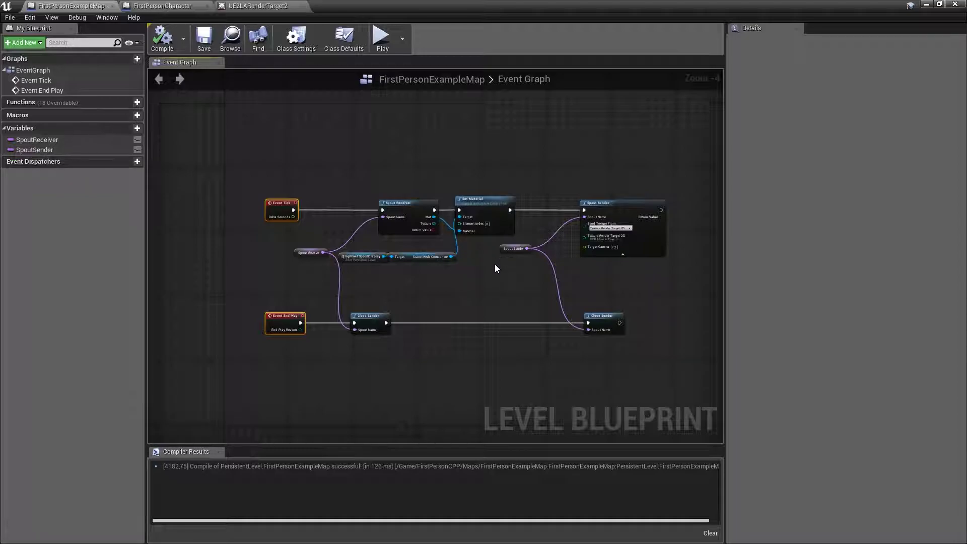
{"action": "left_click_drag", "start_coordinate": [284, 210], "coordinate": [184, 207]}
{"action": "left_click", "coordinate": [221, 208]}
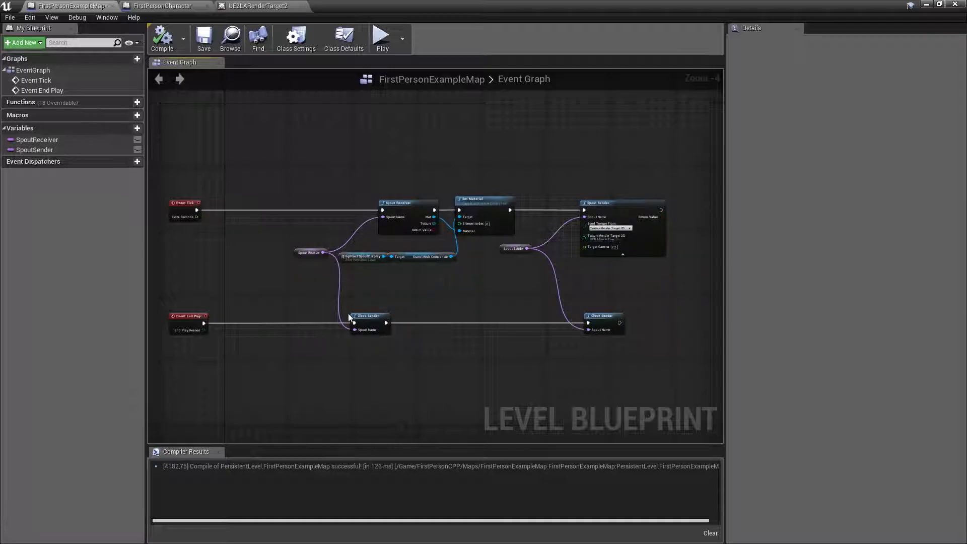
Examine the existing Spout Receiver, Set Material and Spout Sender nodes in the event graph.
{"action": "scroll", "coordinate": [551, 258], "scroll_direction": "up", "scroll_amount": 2}
{"action": "scroll", "coordinate": [459, 257], "scroll_direction": "up", "scroll_amount": 3}
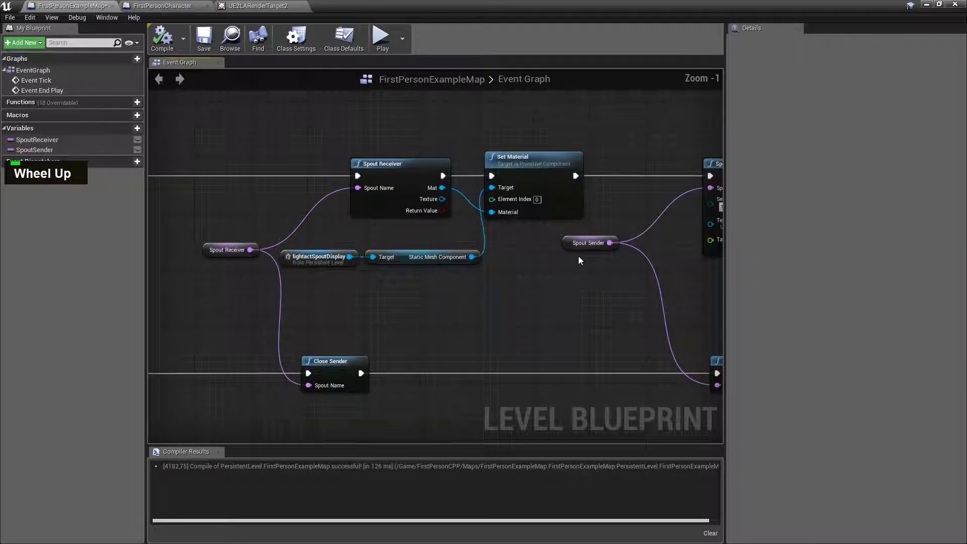
{"action": "scroll", "coordinate": [582, 244], "scroll_direction": "down", "scroll_amount": 1}
{"action": "scroll", "coordinate": [265, 256], "scroll_direction": "up", "scroll_amount": 2}
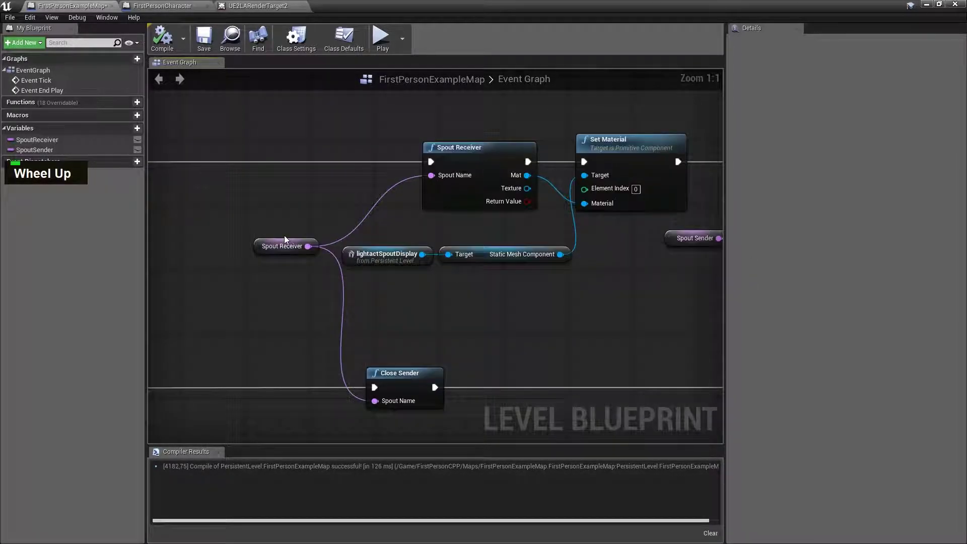
{"action": "scroll", "coordinate": [284, 235], "scroll_direction": "down", "scroll_amount": 2}
{"action": "scroll", "coordinate": [634, 233], "scroll_direction": "up", "scroll_amount": 2}
{"action": "scroll", "coordinate": [604, 238], "scroll_direction": "down", "scroll_amount": 3}
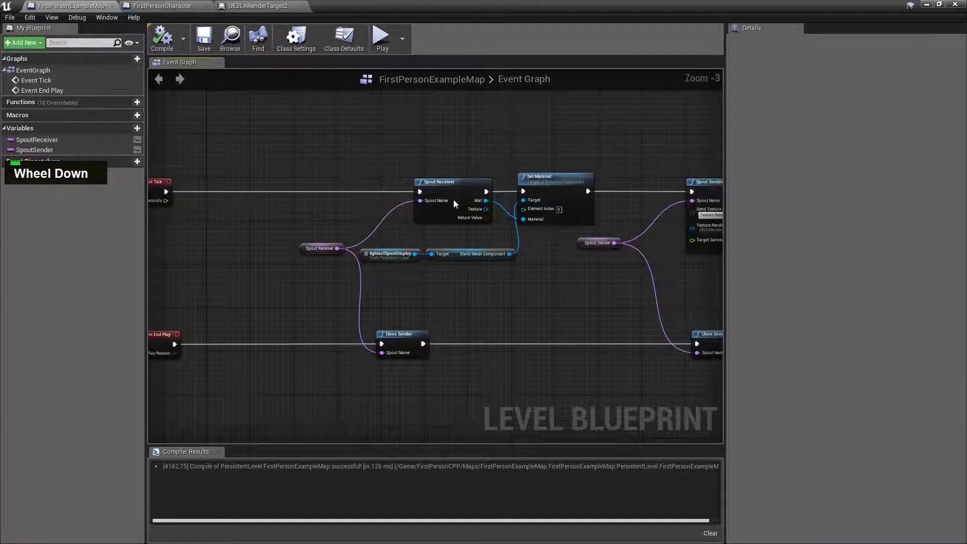
{"action": "scroll", "coordinate": [553, 246], "scroll_direction": "down", "scroll_amount": 1}
Add a Sequence node to the execution output of Event Tick.
{"action": "scroll", "coordinate": [282, 212], "scroll_direction": "up", "scroll_amount": 3}
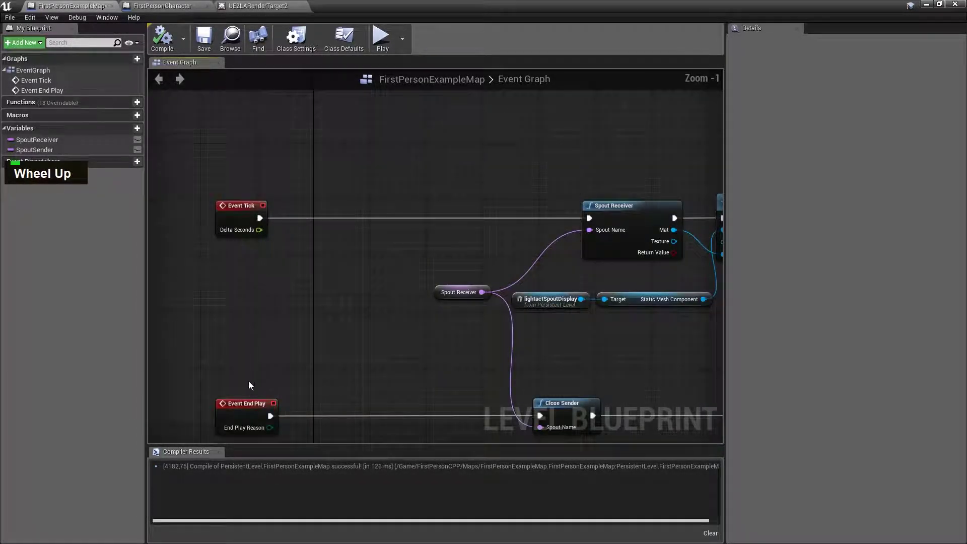
{"action": "left_click_drag", "start_coordinate": [258, 218], "coordinate": [365, 207]}
{"action": "type", "text": "seqeu"}
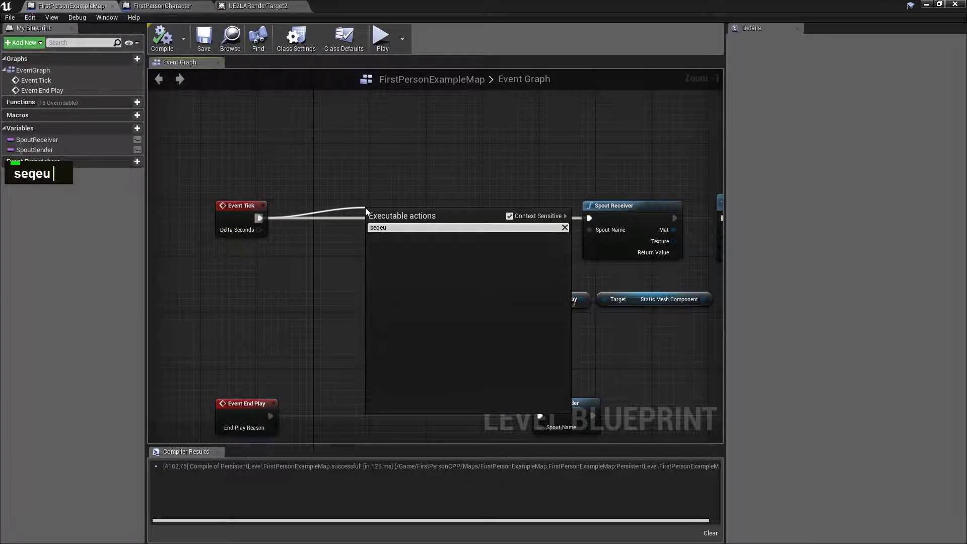
{"action": "key", "text": "BackSpace"}
{"action": "key", "text": "BackSpace"}
{"action": "type", "text": "uence"}
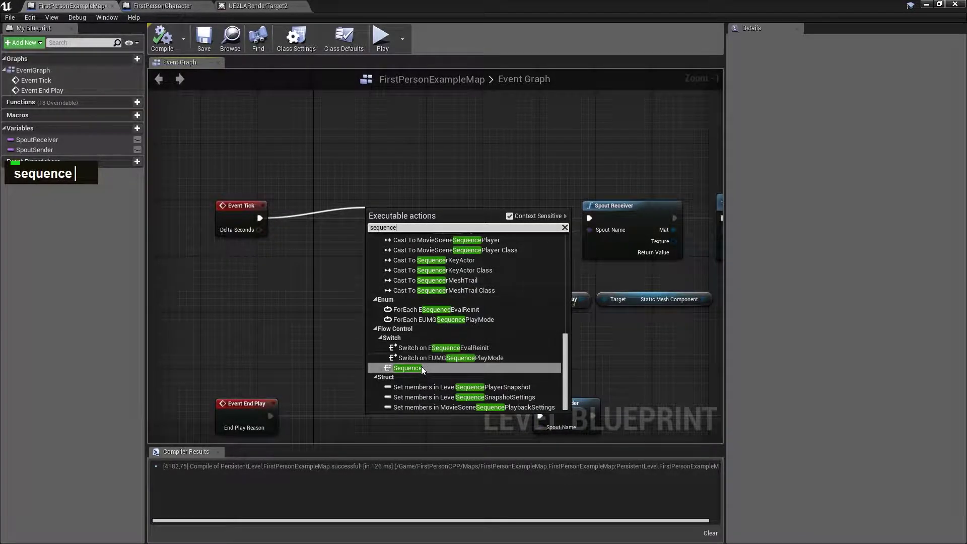
{"action": "left_click", "coordinate": [421, 367]}
Connect the Sequence's Then 1 output to Spout Receiver and break the link from Then 0.
{"action": "left_click_drag", "start_coordinate": [398, 210], "coordinate": [583, 219]}
{"action": "left_click", "coordinate": [407, 272]}
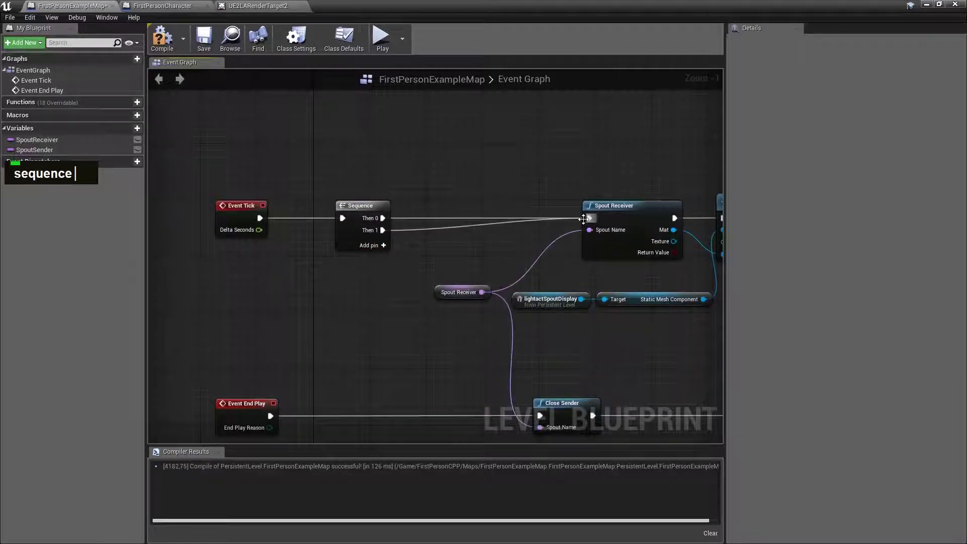
{"action": "right_click", "coordinate": [382, 217]}
{"action": "left_click", "coordinate": [408, 240]}
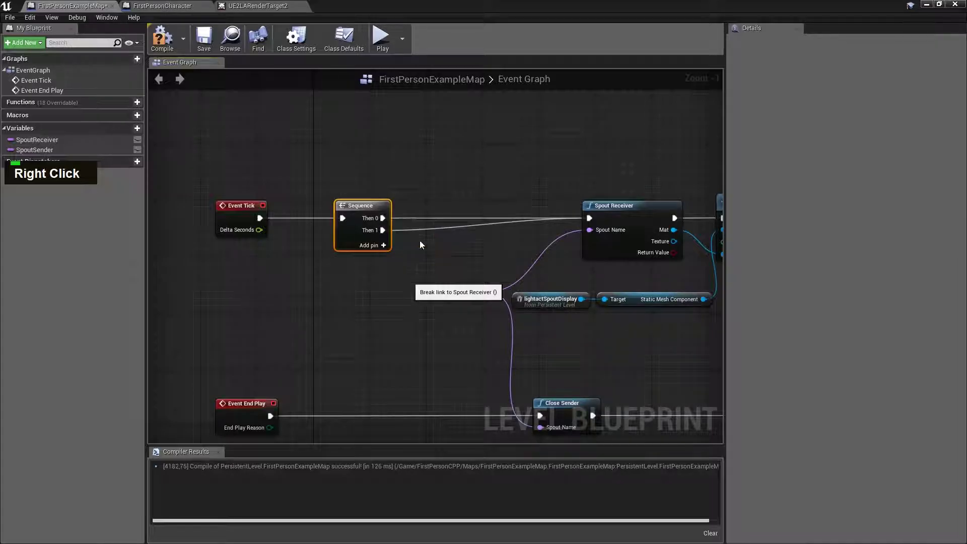
Straighten the execution wires between Event Tick, Sequence and Spout Receiver.
{"action": "right_click", "coordinate": [588, 218]}
{"action": "left_click", "coordinate": [603, 263]}
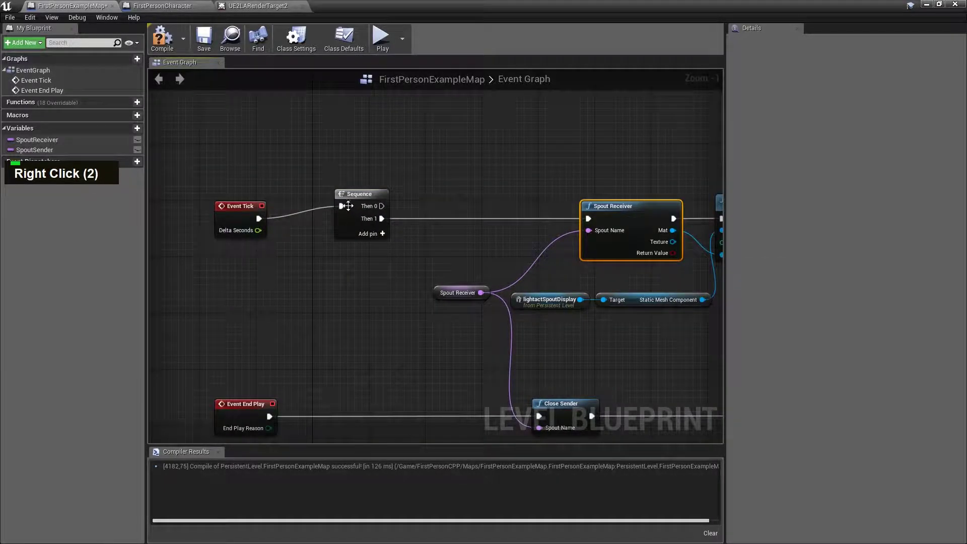
{"action": "right_click", "coordinate": [343, 205]}
{"action": "left_click", "coordinate": [369, 253]}
Add a reroute node above the Spout Receiver, fed by the Sequence's Then 0 output.
{"action": "scroll", "coordinate": [370, 252], "scroll_direction": "down", "scroll_amount": 1}
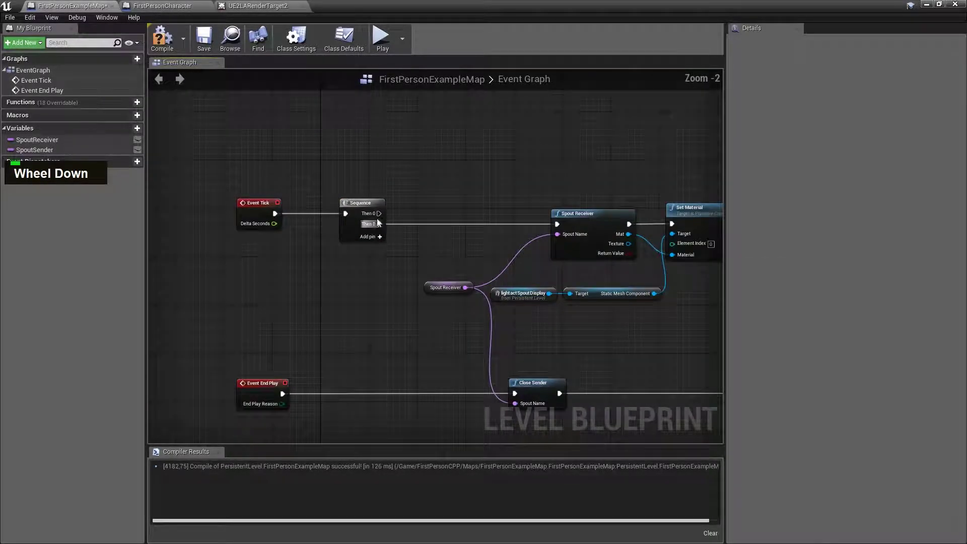
{"action": "left_click_drag", "start_coordinate": [377, 213], "coordinate": [506, 98]}
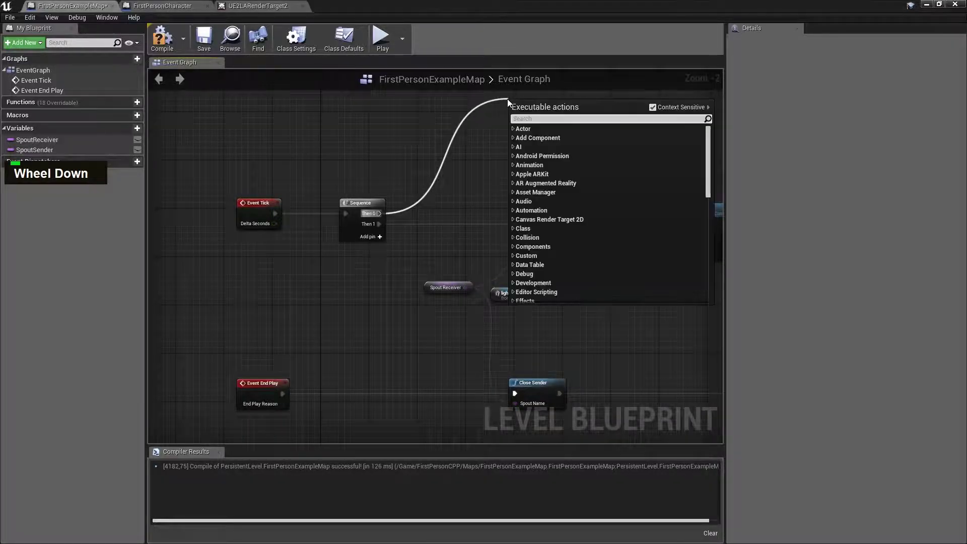
{"action": "type", "text": "reroute"}
{"action": "left_click", "coordinate": [564, 168]}
Duplicate the lightactSpoutDisplay reference node and place the copy below the new reroute node.
{"action": "scroll", "coordinate": [467, 233], "scroll_direction": "down", "scroll_amount": 2}
{"action": "scroll", "coordinate": [574, 251], "scroll_direction": "up", "scroll_amount": 3}
{"action": "left_click", "coordinate": [421, 325]}
{"action": "key", "text": "ctrl+c"}
{"action": "key", "text": "ctrl+v"}
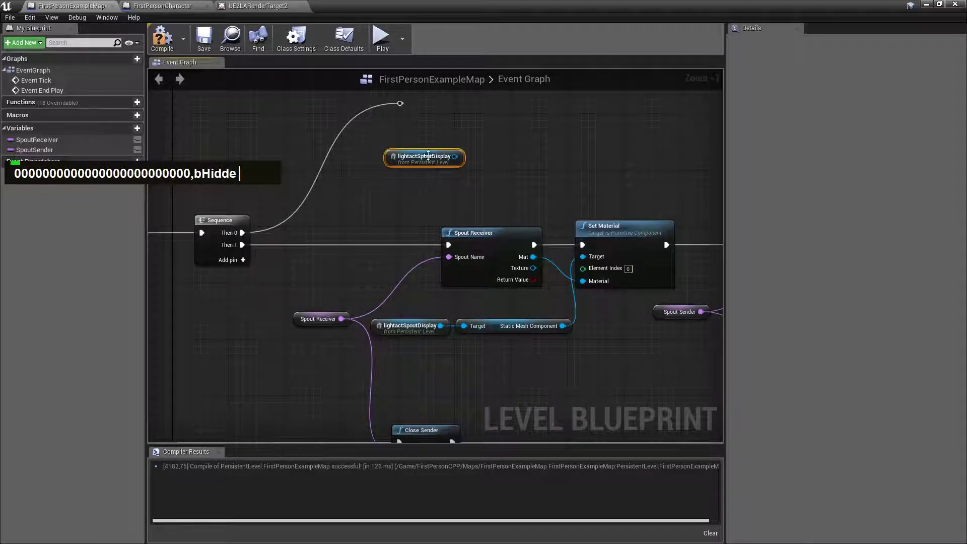
Add a SetActorRelativeRotation node that takes the copied lightactSpoutDisplay reference as its target.
{"action": "scroll", "coordinate": [452, 149], "scroll_direction": "down", "scroll_amount": 1}
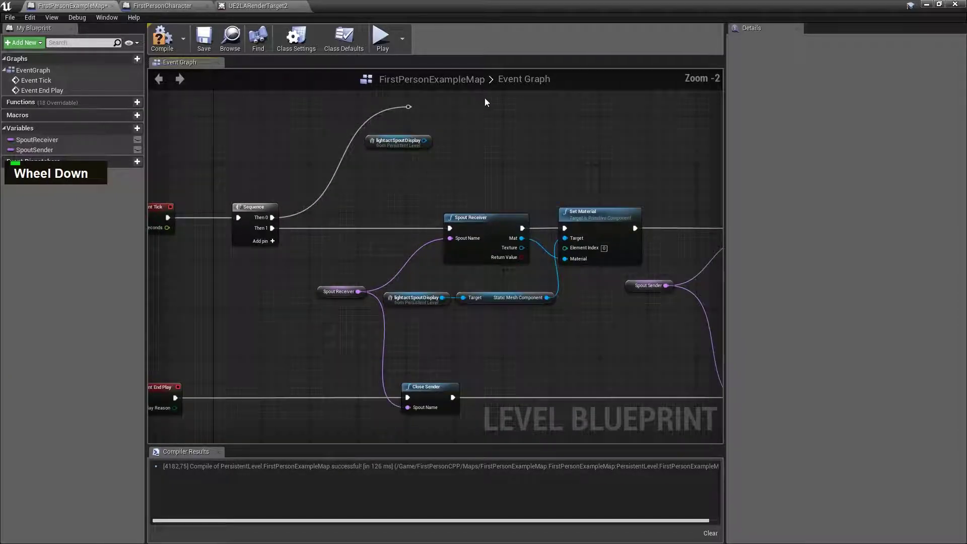
{"action": "left_click_drag", "start_coordinate": [404, 175], "coordinate": [477, 142]}
{"action": "type", "text": "add loca"}
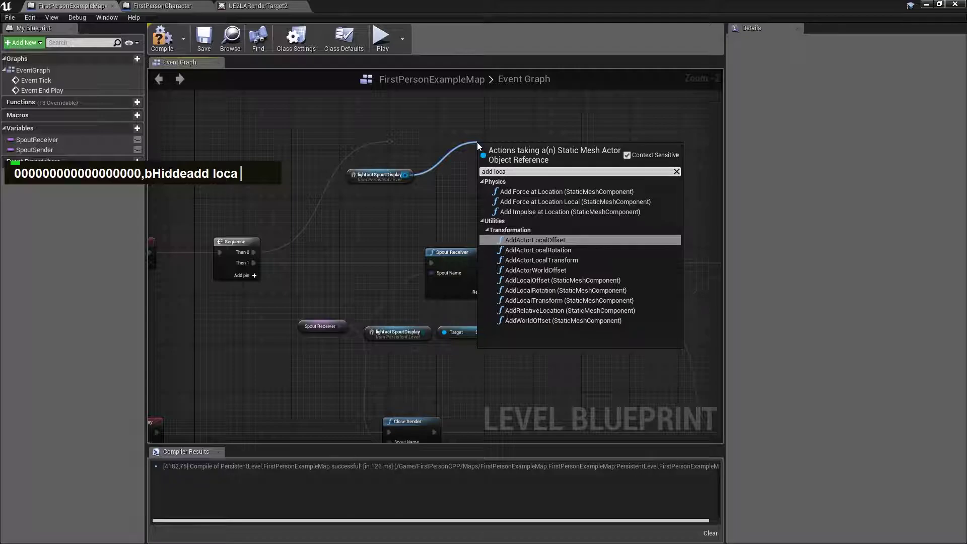
{"action": "left_click_drag", "start_coordinate": [509, 171], "coordinate": [460, 177]}
{"action": "type", "text": "r"}
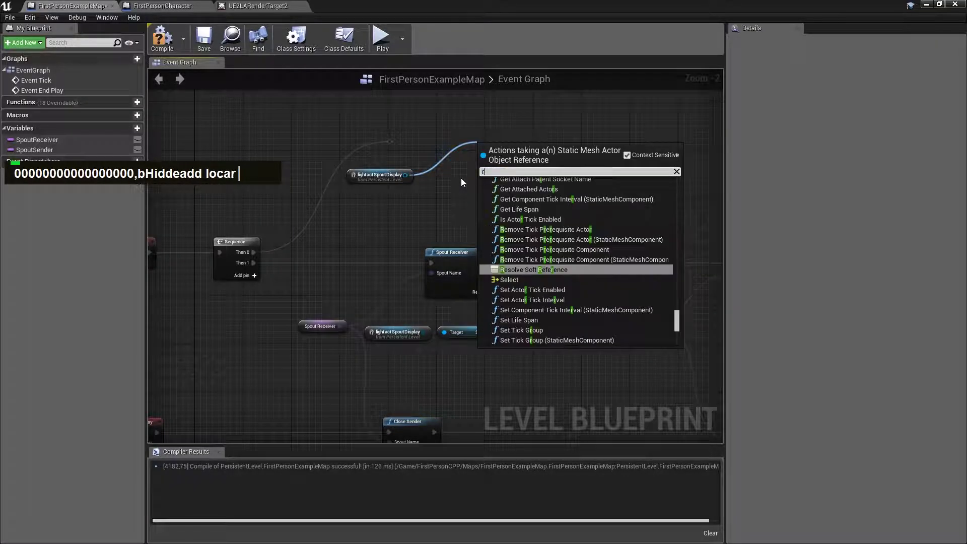
{"action": "type", "text": "otation"}
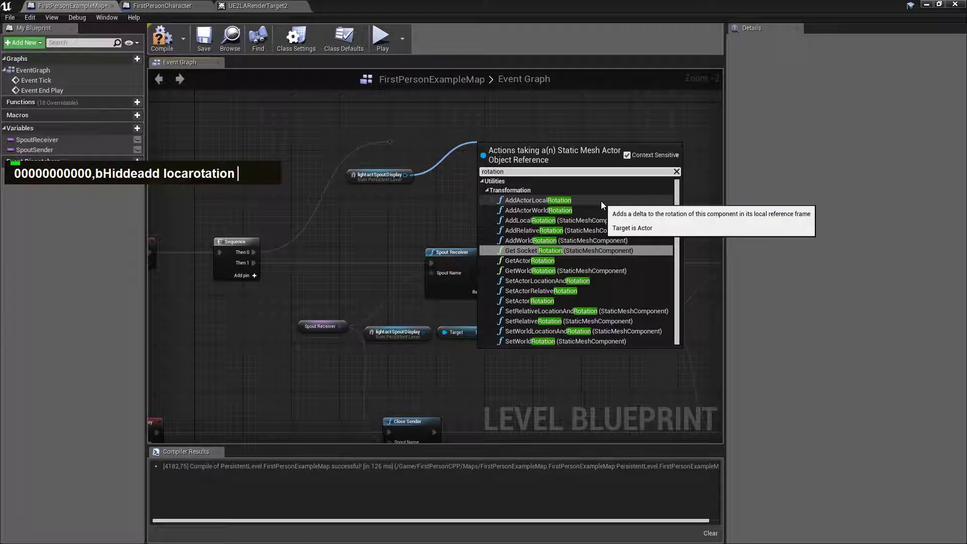
{"action": "type", "text": " set"}
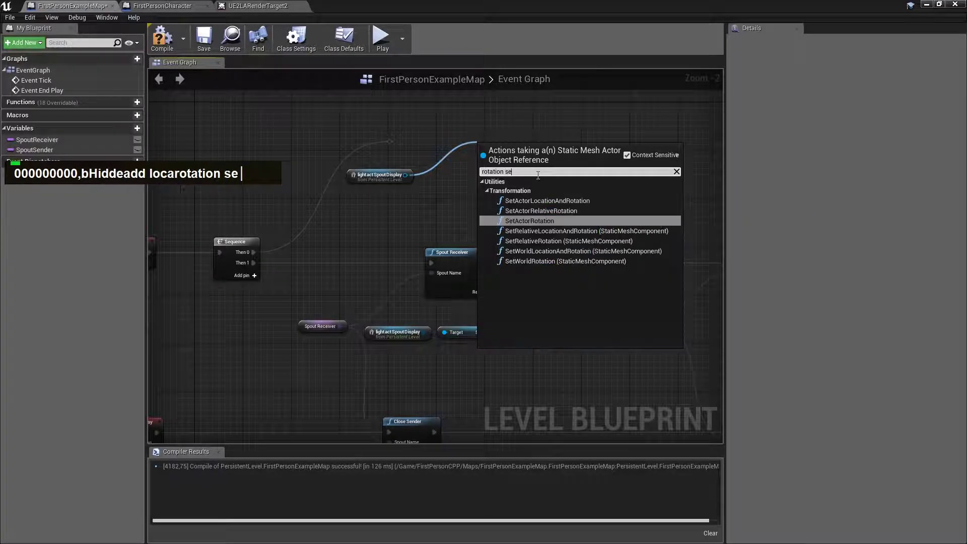
{"action": "left_click", "coordinate": [577, 210]}
Move SetActorRelativeRotation above the Spout Sender node, connect the reroute to its execution input and straighten that wire.
{"action": "left_click_drag", "start_coordinate": [523, 152], "coordinate": [625, 135]}
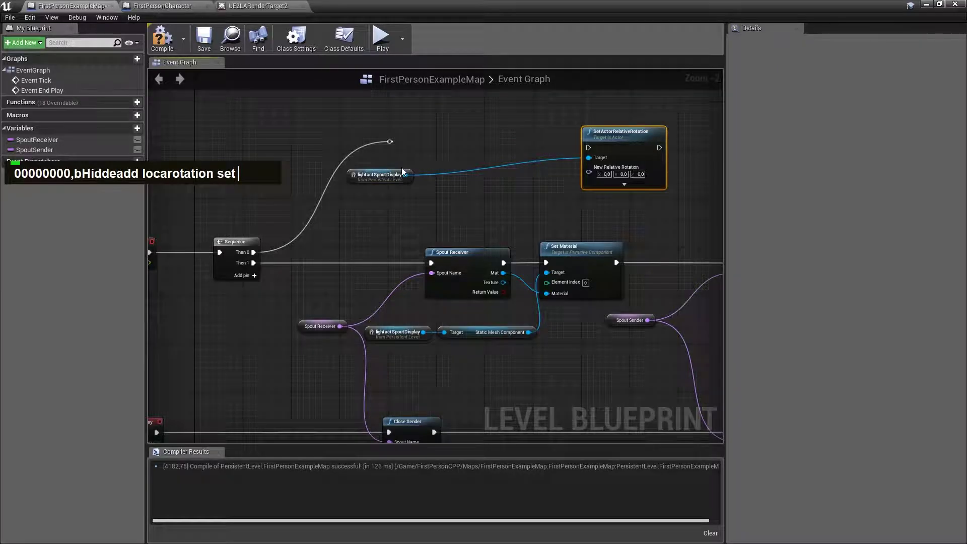
{"action": "scroll", "coordinate": [315, 232], "scroll_direction": "down", "scroll_amount": 1}
{"action": "scroll", "coordinate": [352, 249], "scroll_direction": "down", "scroll_amount": 1}
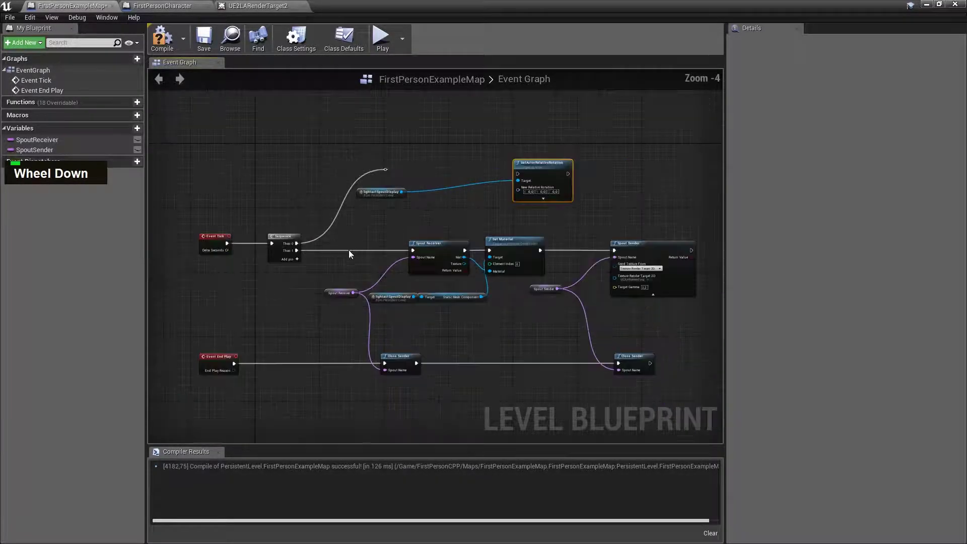
{"action": "left_click_drag", "start_coordinate": [529, 168], "coordinate": [613, 124]}
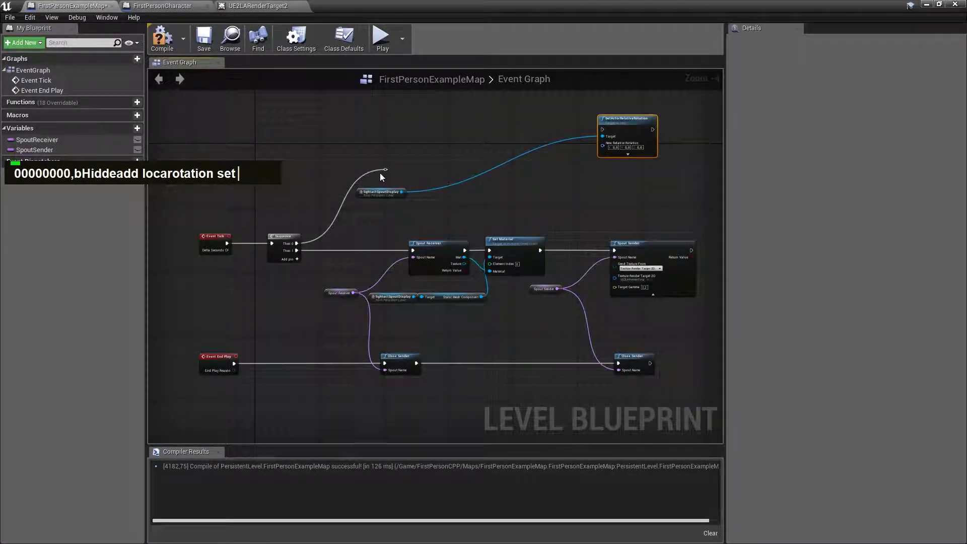
{"action": "left_click_drag", "start_coordinate": [386, 170], "coordinate": [604, 129]}
{"action": "right_click", "coordinate": [603, 129]}
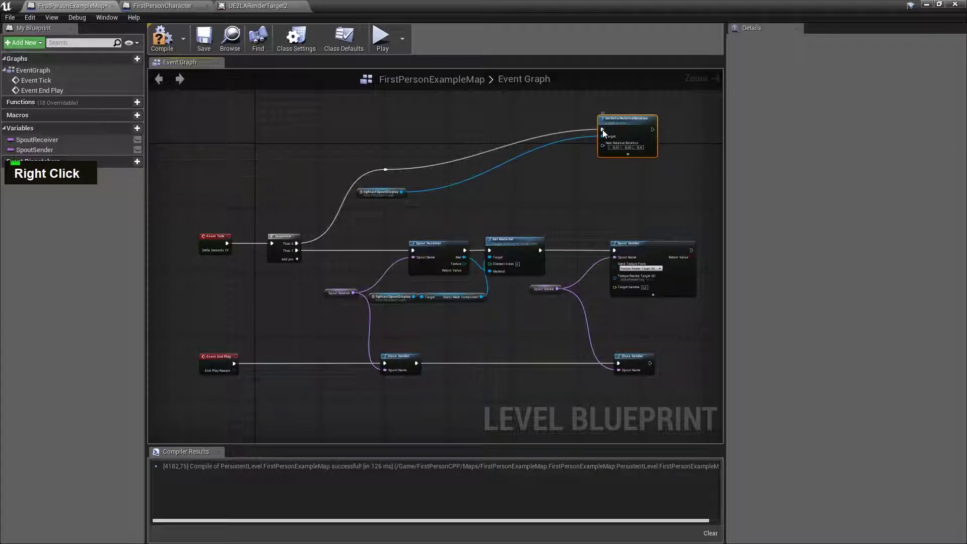
{"action": "double_click", "coordinate": [616, 174]}
Add a Make Rotator node for New Relative Rotation and arrange it and the display reference beside SetActorRelativeRotation.
{"action": "left_click_drag", "start_coordinate": [603, 145], "coordinate": [555, 173]}
{"action": "type", "text": "make ro"}
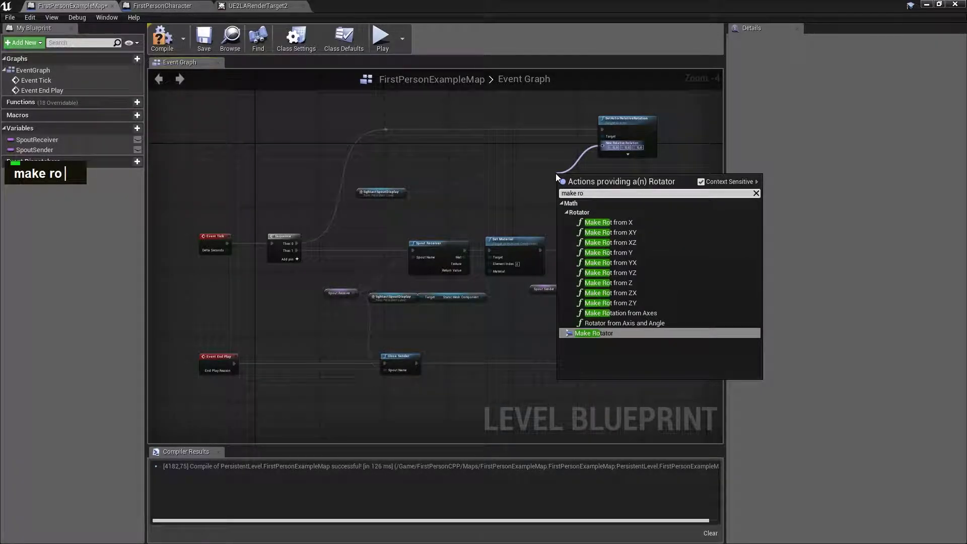
{"action": "left_click", "coordinate": [613, 334]}
{"action": "left_click_drag", "start_coordinate": [374, 191], "coordinate": [538, 139]}
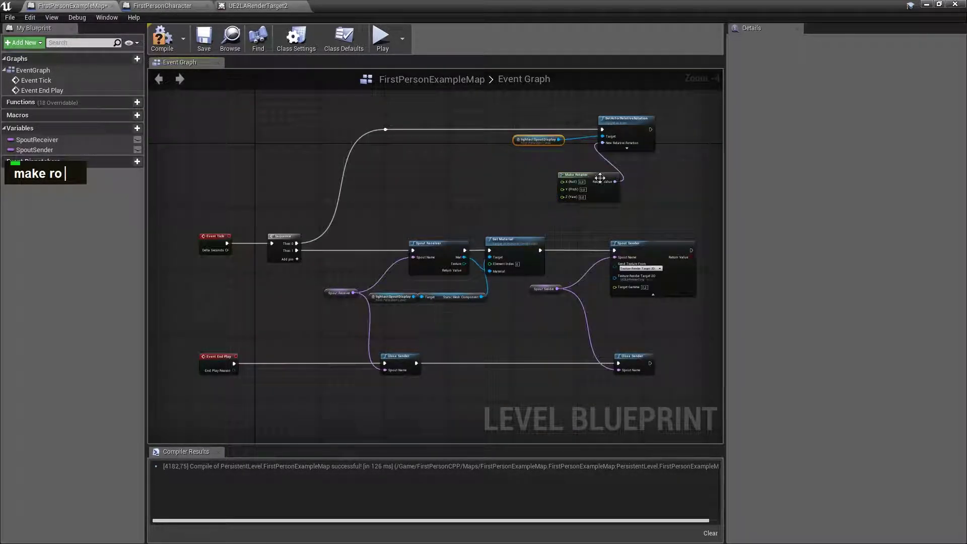
{"action": "left_click_drag", "start_coordinate": [588, 178], "coordinate": [515, 165]}
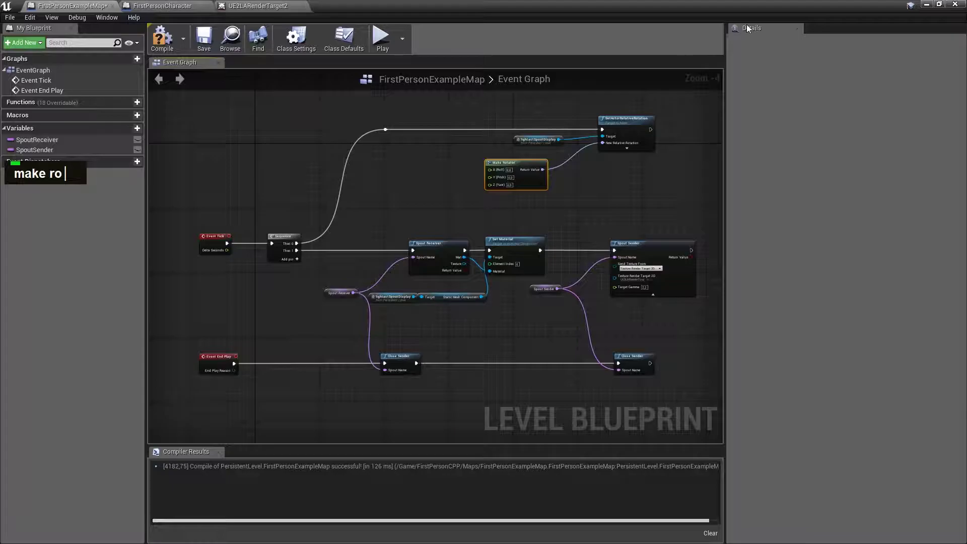
Try out a roll rotation on the lightactSpoutDisplay plane and restore its X rotation to 0.
{"action": "left_click", "coordinate": [926, 5]}
{"action": "double_click", "coordinate": [425, 128]}
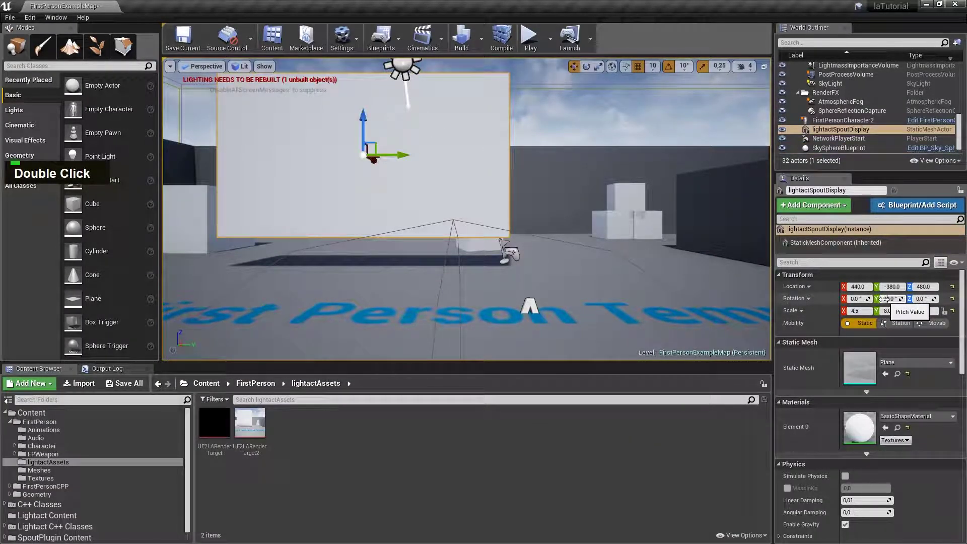
{"action": "mouse_move", "coordinate": [854, 298]}
{"action": "left_mouse_down"}
{"action": "mouse_move", "coordinate": [957, 298]}
{"action": "mouse_move", "coordinate": [854, 298]}
{"action": "left_mouse_up"}
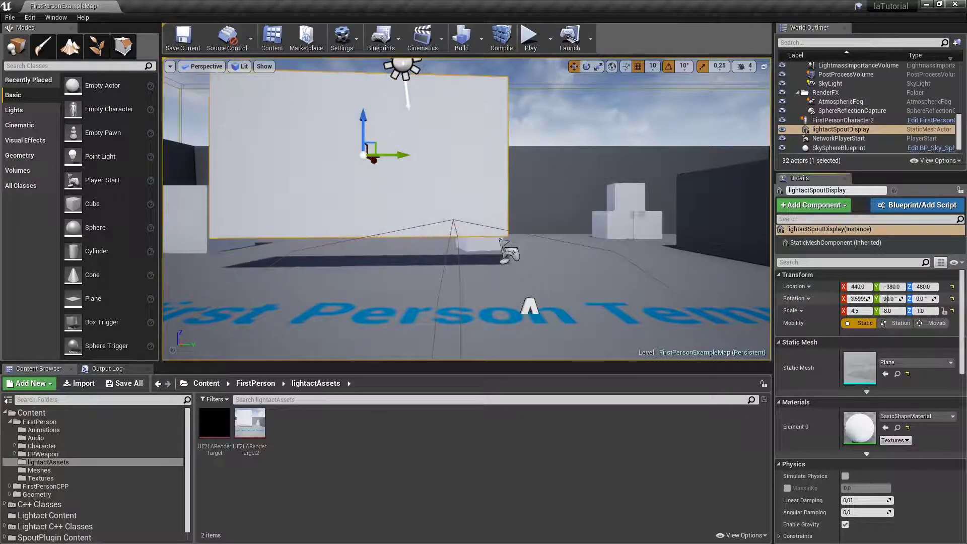
{"action": "double_click", "coordinate": [854, 298]}
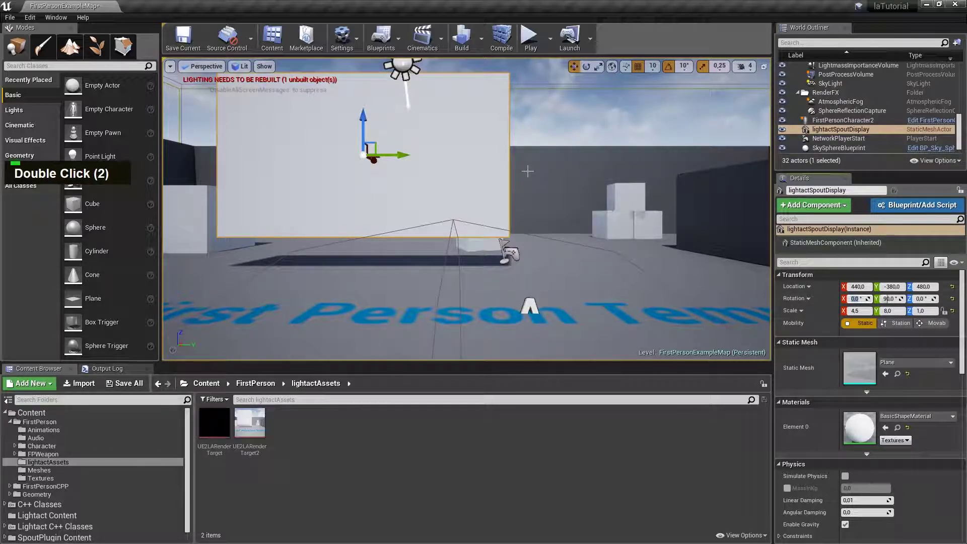
Set the Make Rotator's Y (Pitch) to 90 in the level blueprint.
{"action": "left_click", "coordinate": [396, 38]}
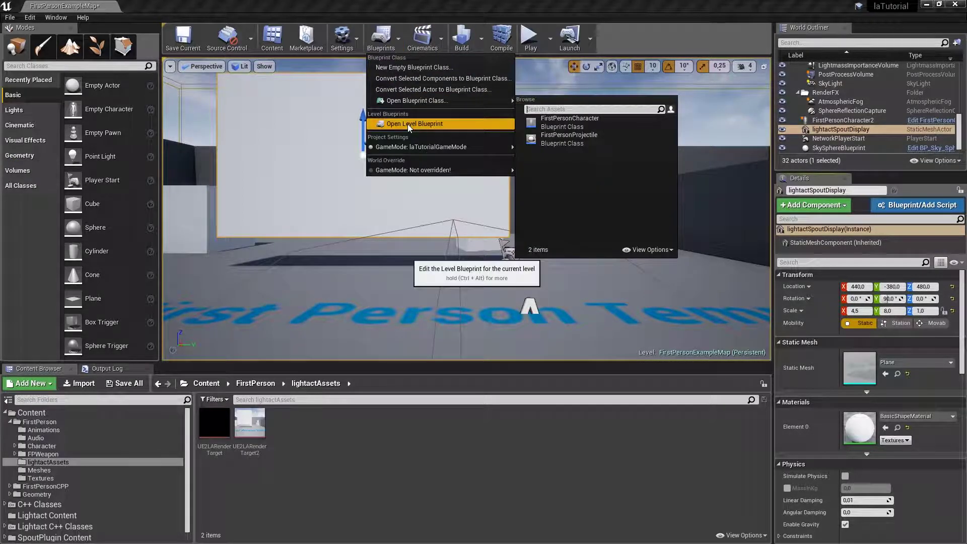
{"action": "left_click", "coordinate": [407, 124]}
{"action": "double_click", "coordinate": [510, 178]}
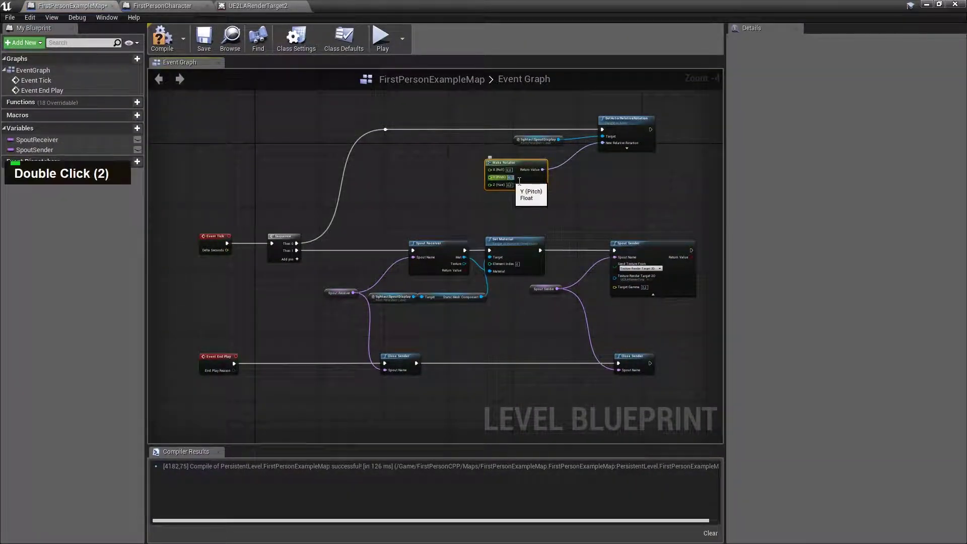
{"action": "type", "text": "90"}
{"action": "left_click", "coordinate": [595, 205]}
{"action": "scroll", "coordinate": [506, 159], "scroll_direction": "up", "scroll_amount": 2}
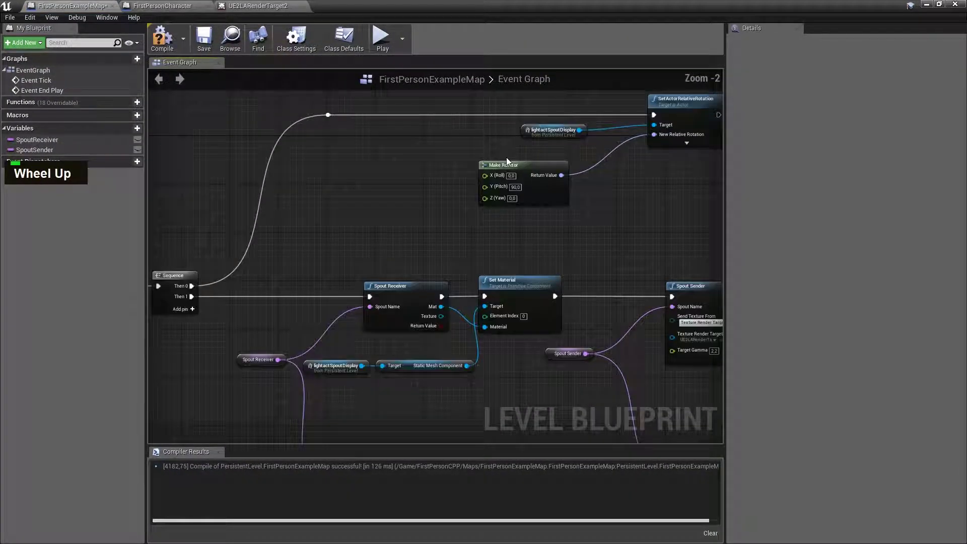
Compile, save and close the level blueprint, and briefly play-test the level.
{"action": "left_click", "coordinate": [163, 36]}
{"action": "left_click", "coordinate": [204, 37]}
{"action": "left_click", "coordinate": [955, 4]}
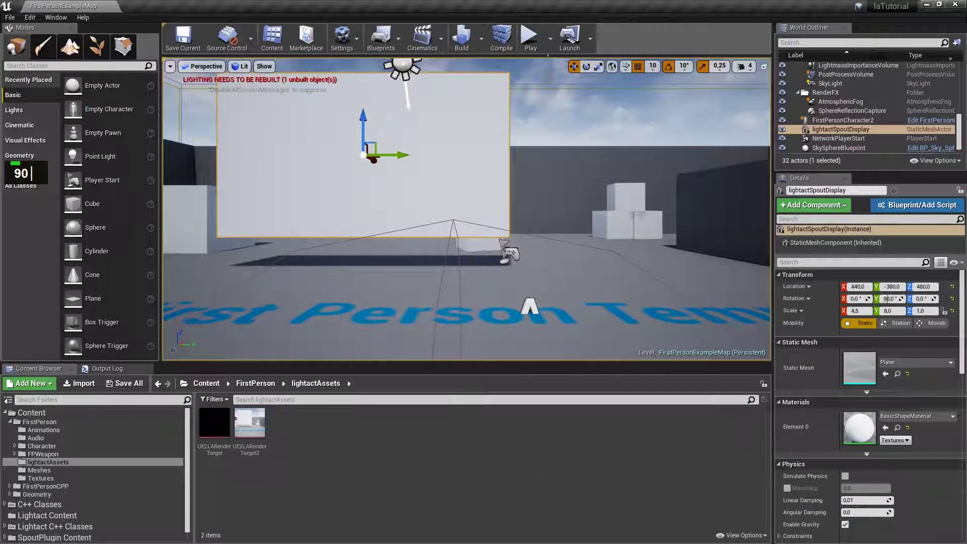
{"action": "left_click", "coordinate": [530, 38]}
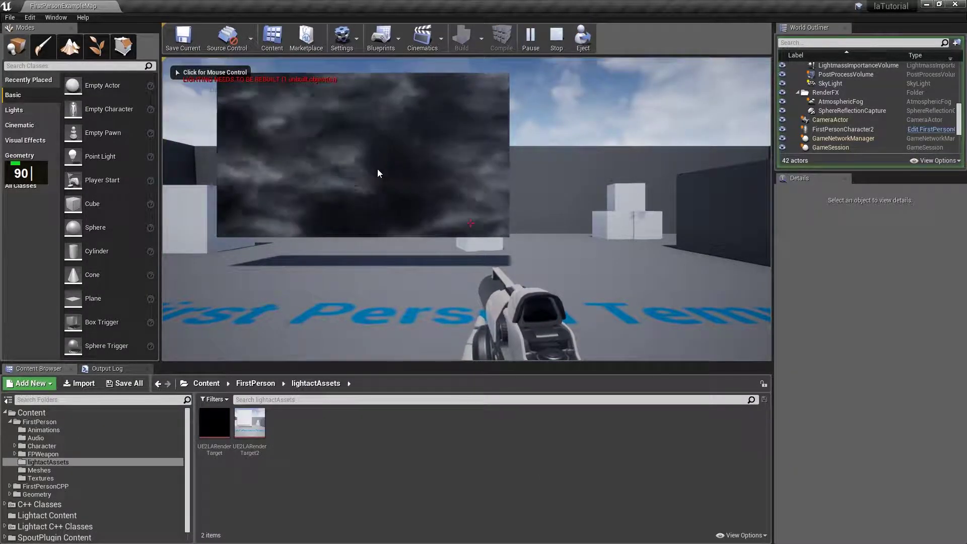
{"action": "left_click", "coordinate": [557, 43]}
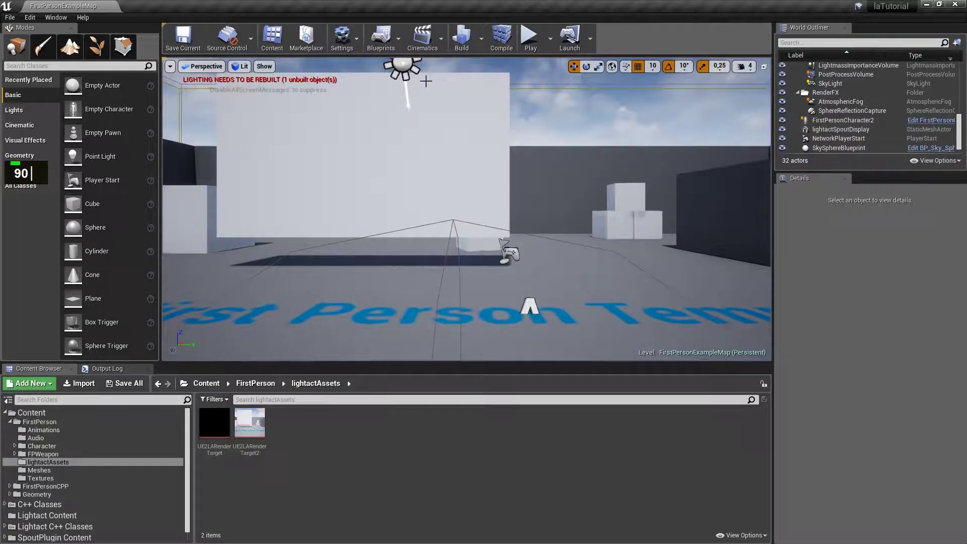
Reopen the level blueprint and set the Make Rotator's X (Roll) to 45.
{"action": "left_click", "coordinate": [382, 37]}
{"action": "left_click", "coordinate": [404, 122]}
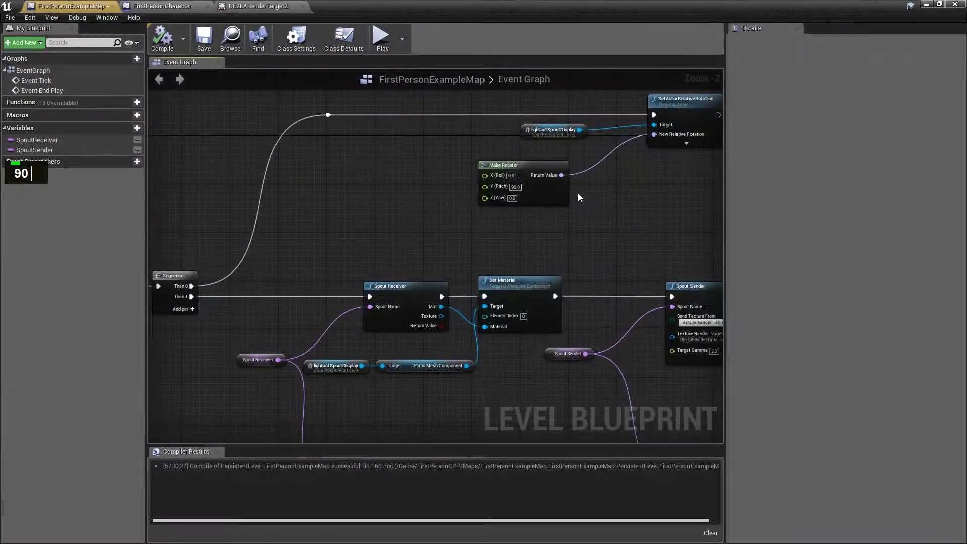
{"action": "double_click", "coordinate": [512, 175]}
{"action": "type", "text": "45"}
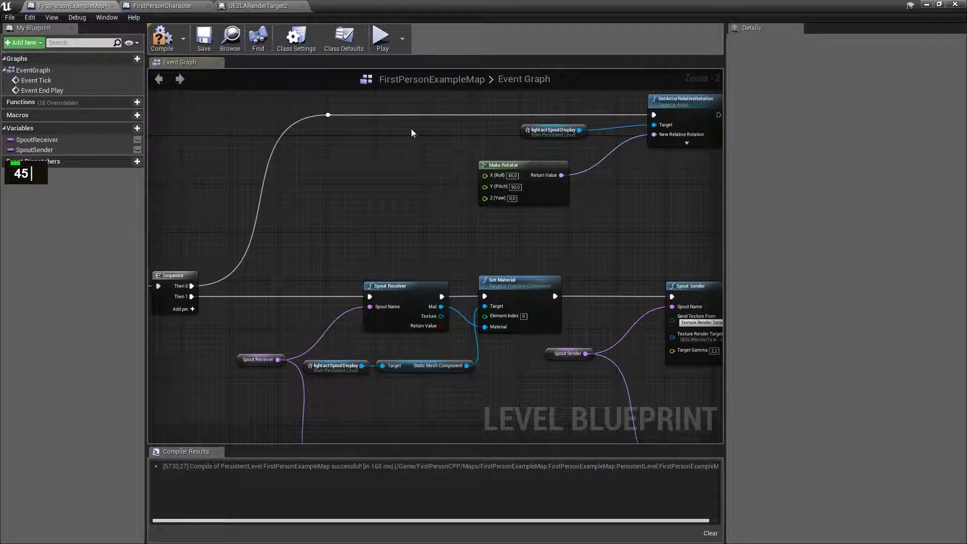
Play-test the level and read the full text of the play-in-editor warnings in the message log.
{"action": "left_click", "coordinate": [380, 39]}
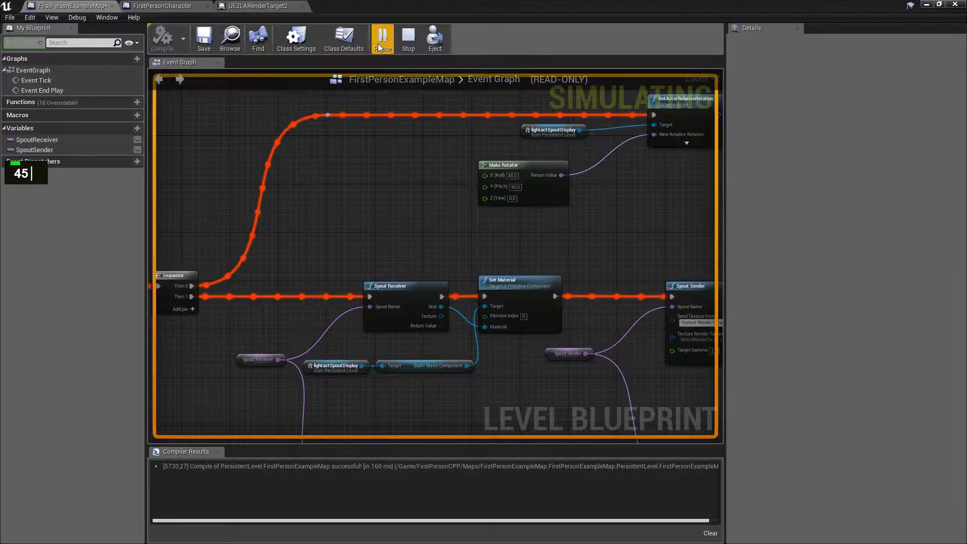
{"action": "left_click", "coordinate": [948, 5]}
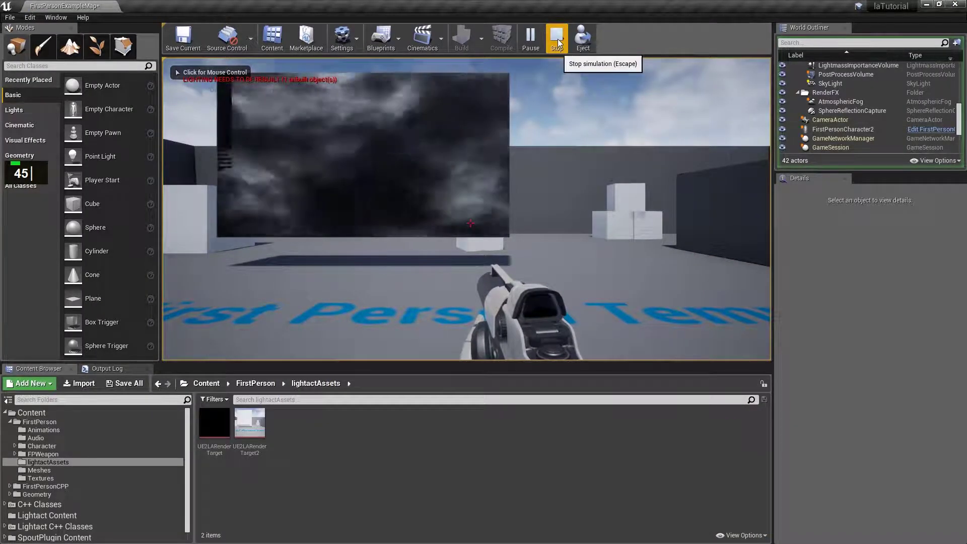
{"action": "left_click", "coordinate": [557, 41]}
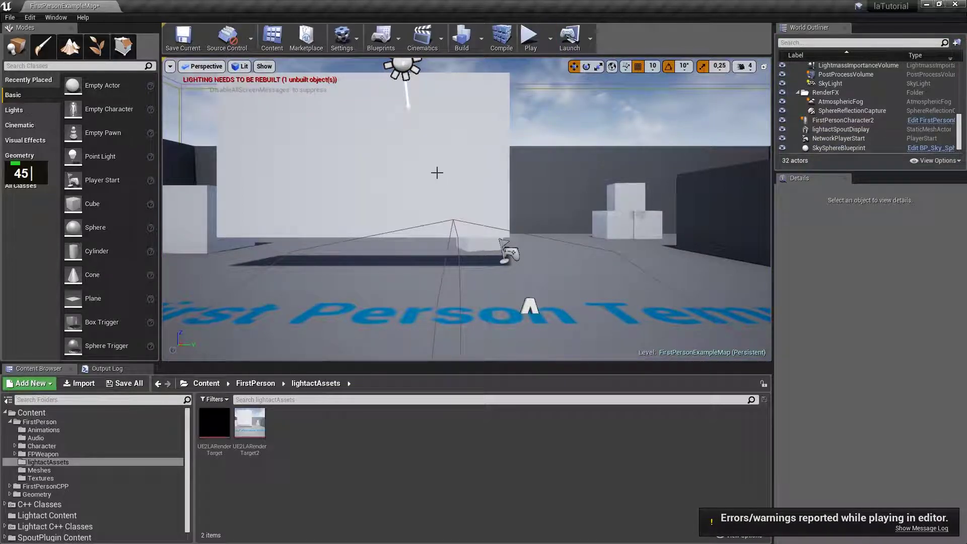
{"action": "left_click", "coordinate": [921, 529]}
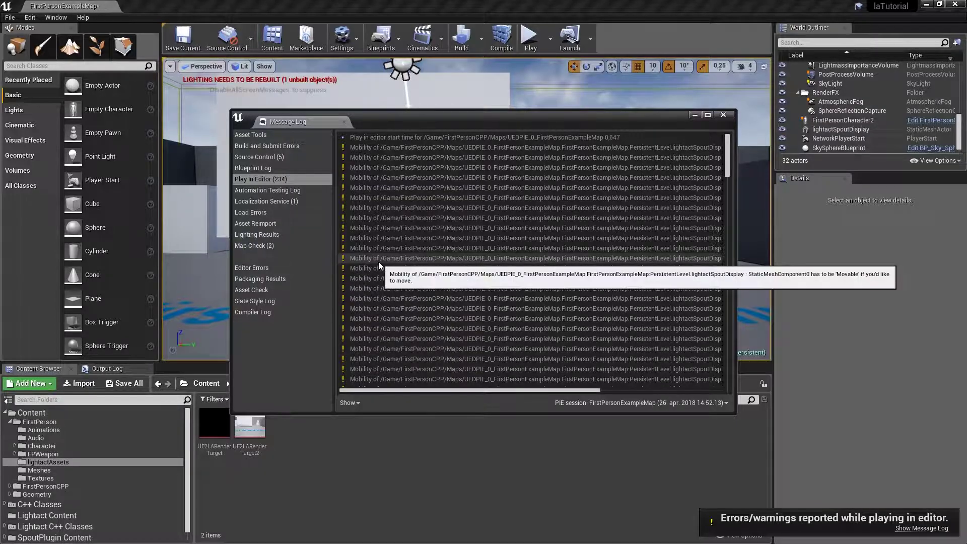
{"action": "left_click_drag", "start_coordinate": [469, 390], "coordinate": [727, 379]}
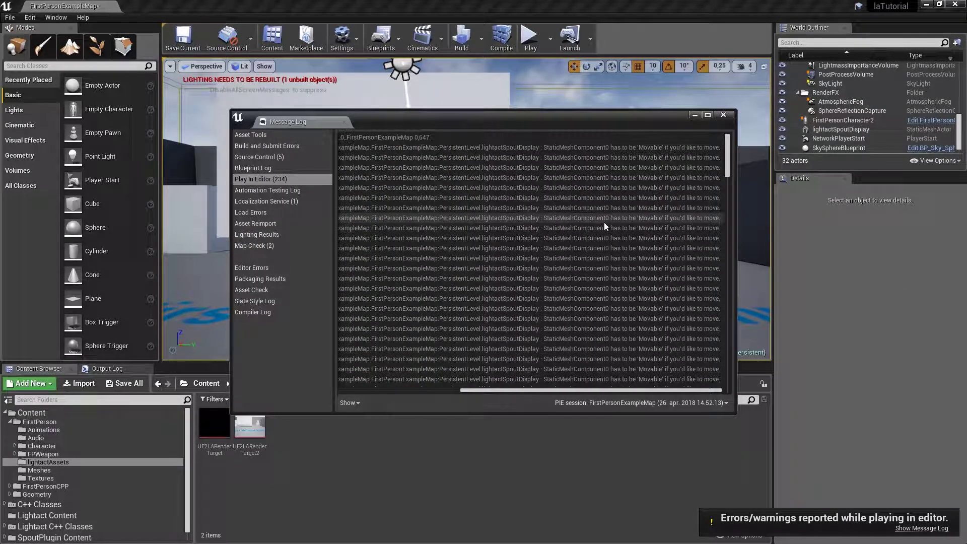
{"action": "left_click", "coordinate": [723, 114]}
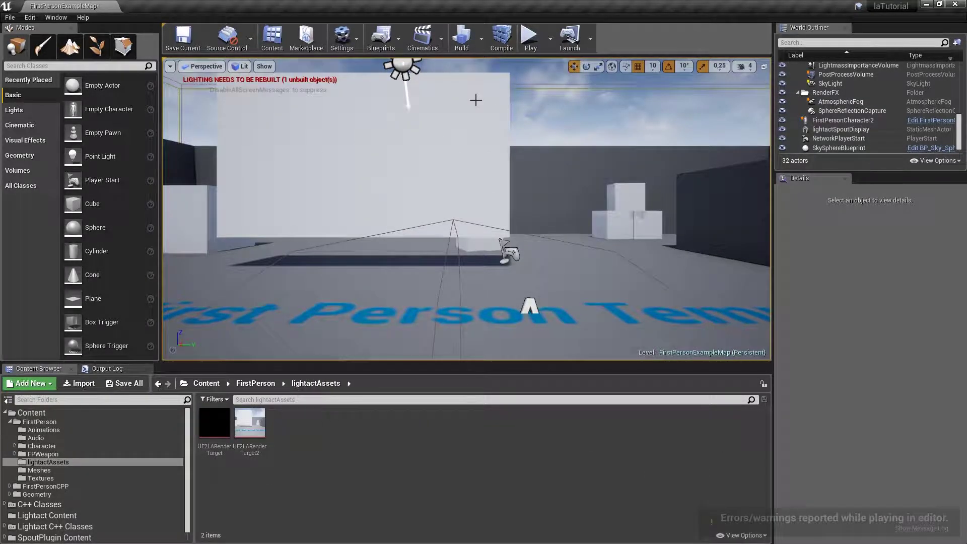
Set the lightactSpoutDisplay plane's mobility to Movable and play-test the level again.
{"action": "left_click", "coordinate": [476, 100]}
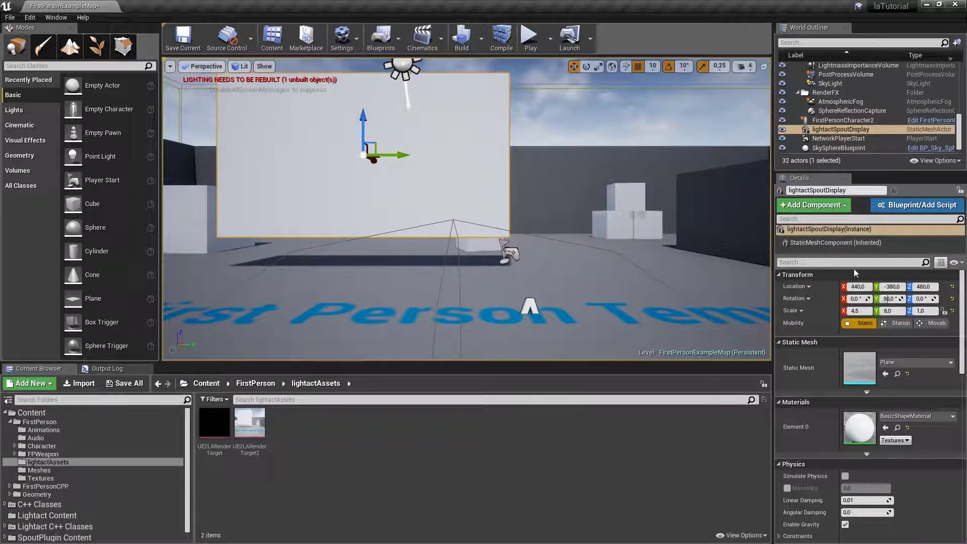
{"action": "left_click", "coordinate": [930, 326]}
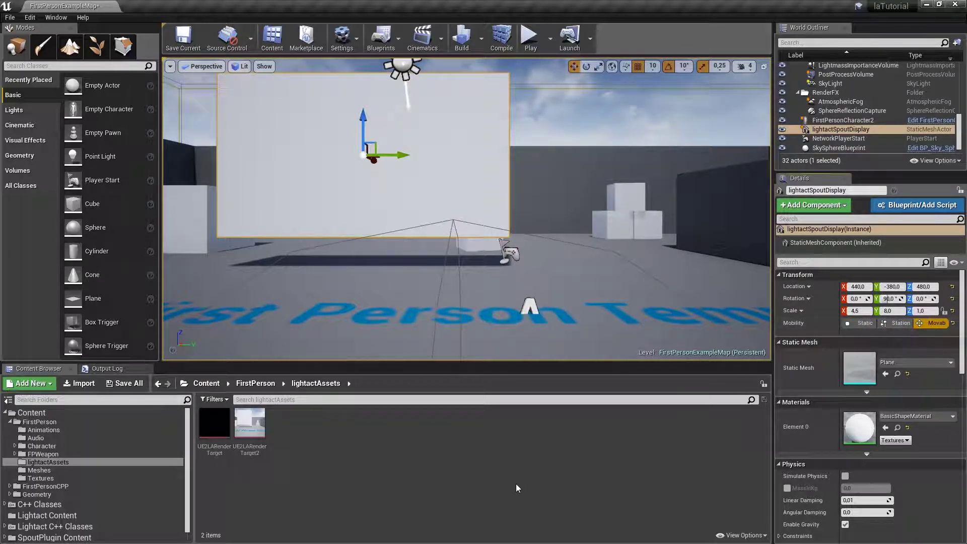
{"action": "left_click", "coordinate": [529, 37]}
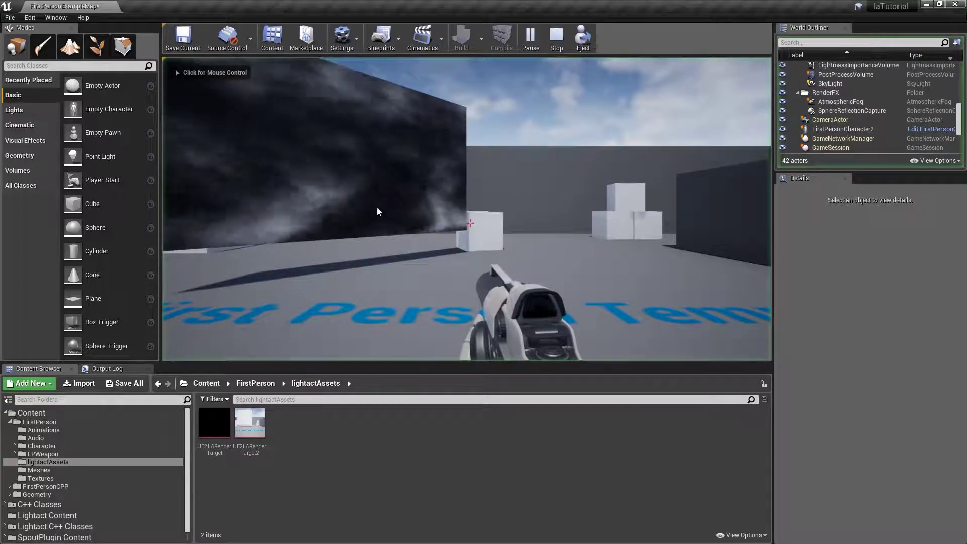
{"action": "left_click", "coordinate": [556, 37]}
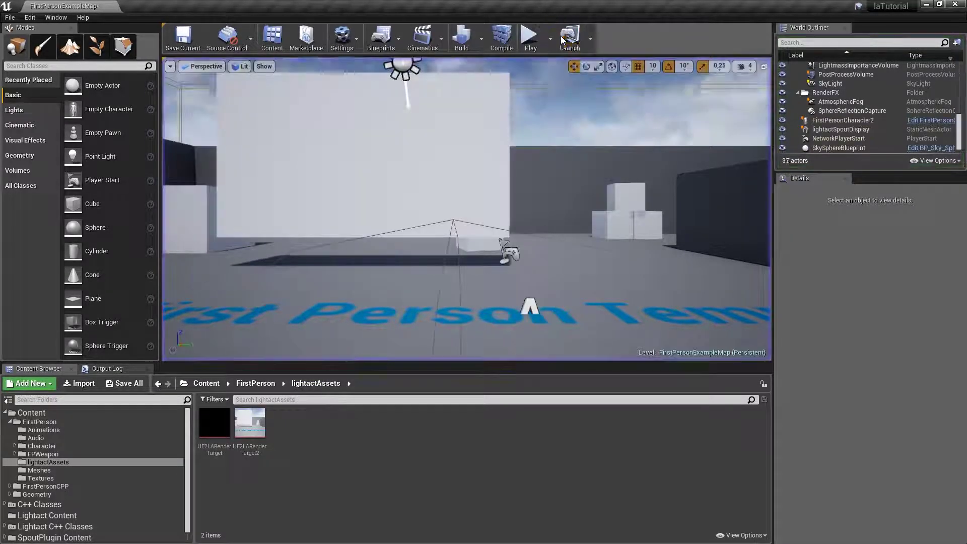
Add Lightact's Shared memory JSON to string map node to the level blueprint's event graph, below the reroute wire.
{"action": "left_click", "coordinate": [395, 45]}
{"action": "left_click", "coordinate": [404, 125]}
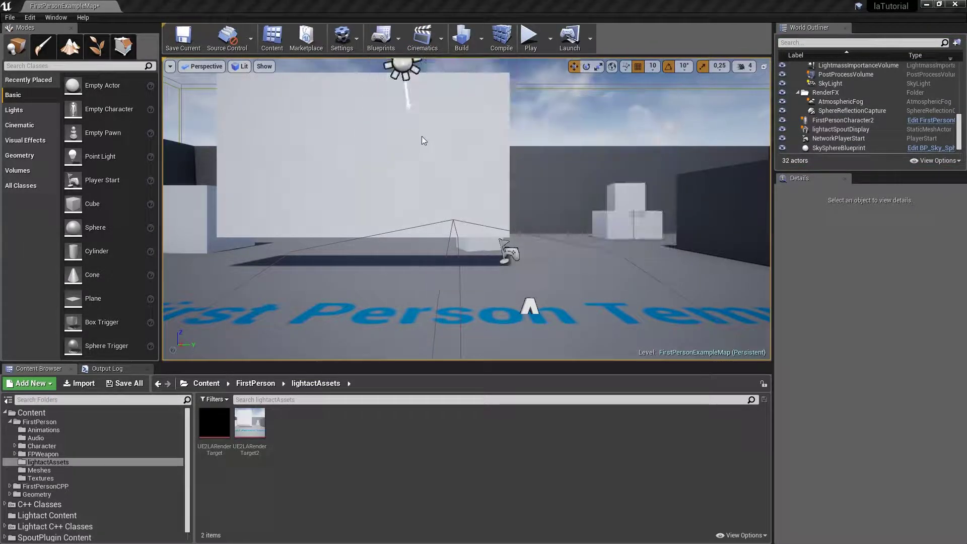
{"action": "scroll", "coordinate": [592, 224], "scroll_direction": "down", "scroll_amount": 1}
{"action": "right_click", "coordinate": [348, 166]}
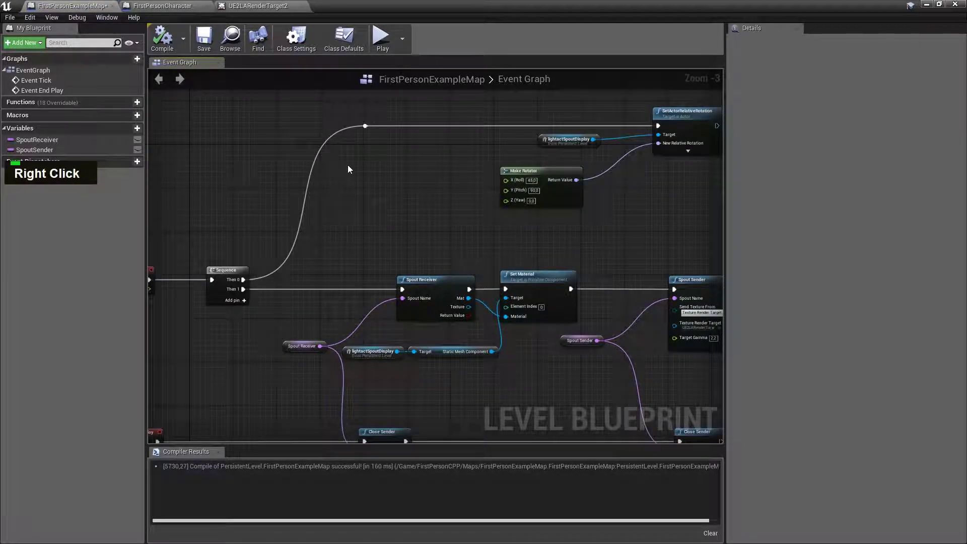
{"action": "scroll", "coordinate": [392, 286], "scroll_direction": "down", "scroll_amount": 8}
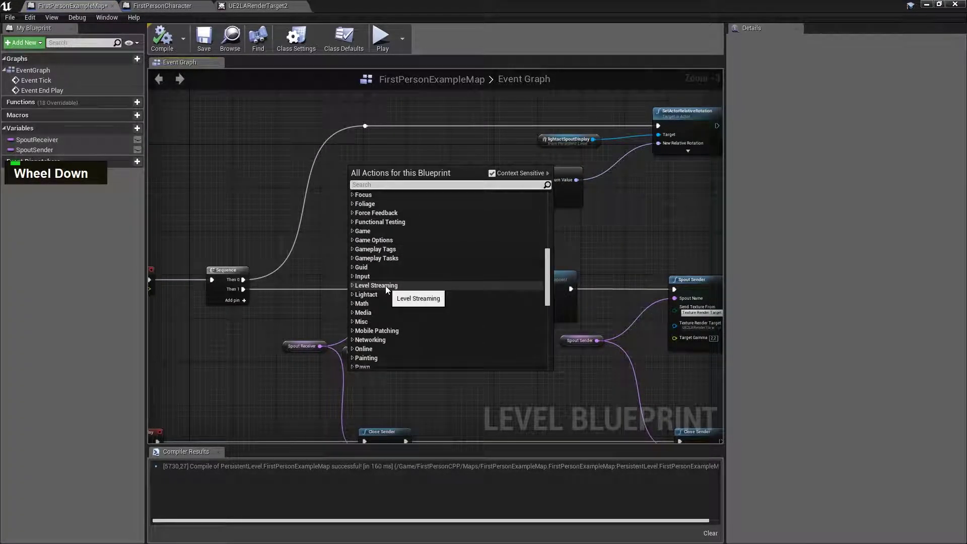
{"action": "left_click", "coordinate": [360, 296]}
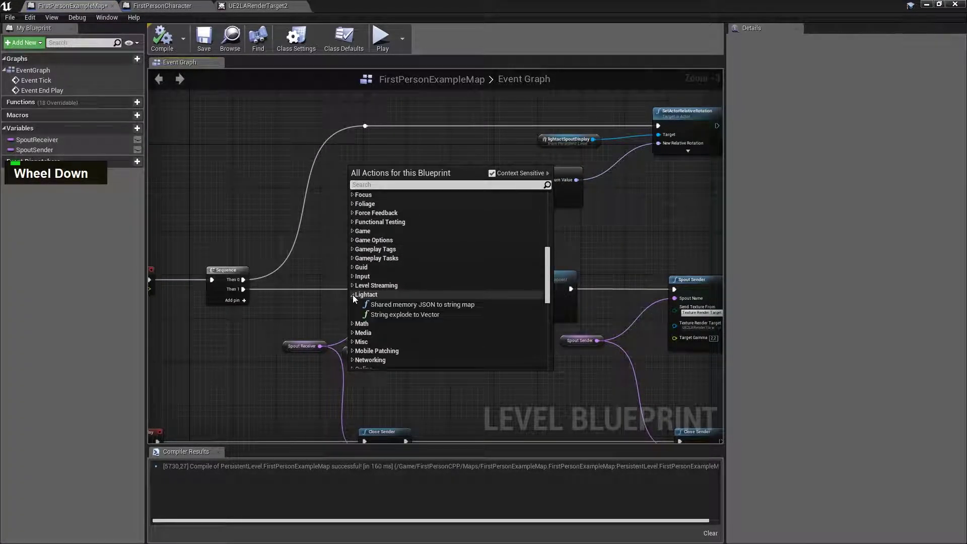
{"action": "left_click", "coordinate": [425, 307]}
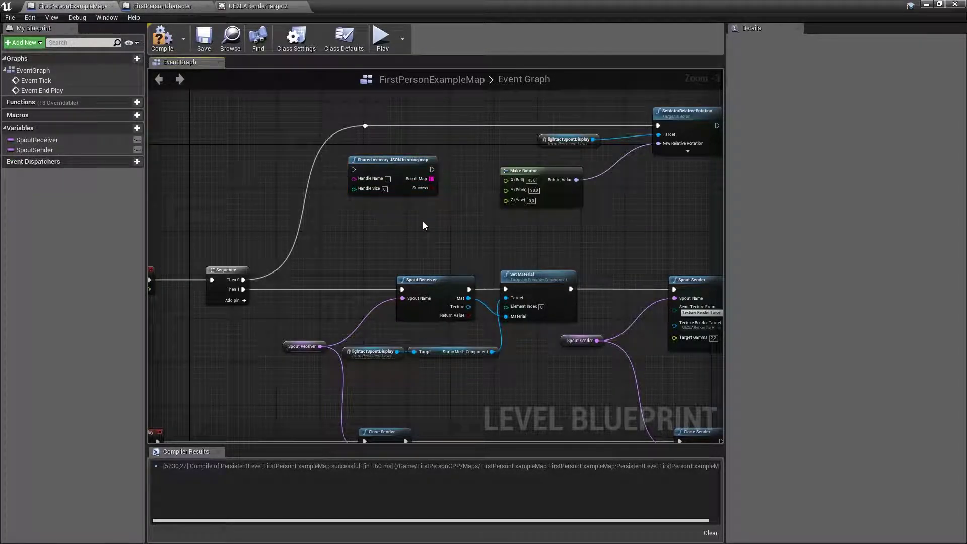
{"action": "left_click", "coordinate": [402, 159]}
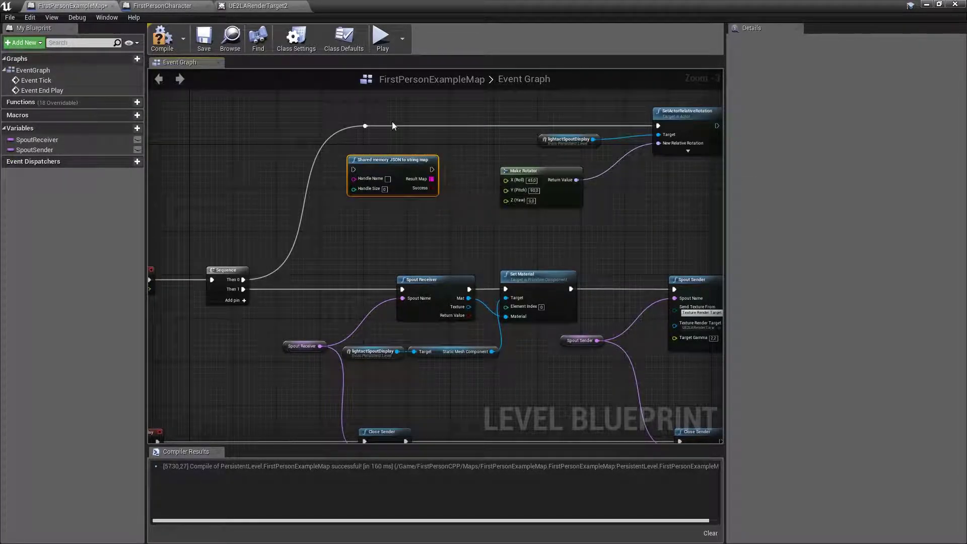
Shift SetActorRelativeRotation, its display reference and Make Rotator further right to free space, and tuck Make Rotator under the reference.
{"action": "scroll", "coordinate": [401, 126], "scroll_direction": "down", "scroll_amount": 4}
{"action": "left_click_drag", "start_coordinate": [564, 216], "coordinate": [609, 164]}
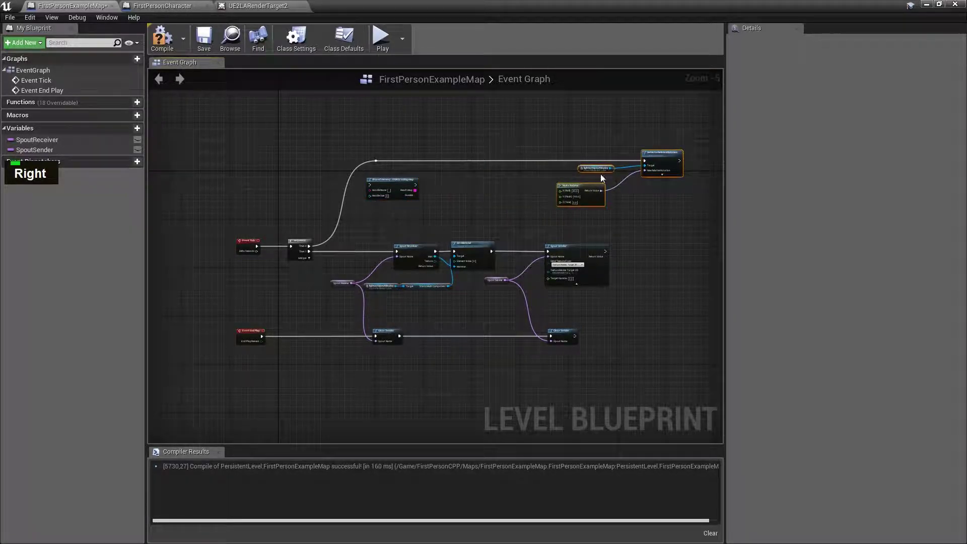
{"action": "scroll", "coordinate": [584, 199], "scroll_direction": "up", "scroll_amount": 5}
{"action": "scroll", "coordinate": [596, 205], "scroll_direction": "down", "scroll_amount": 3}
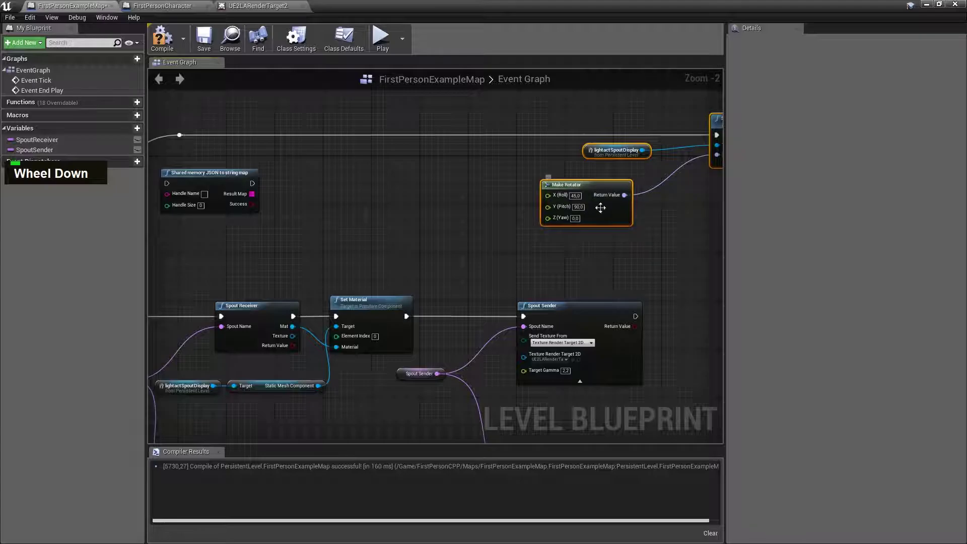
{"action": "left_click", "coordinate": [579, 199]}
{"action": "left_click_drag", "start_coordinate": [594, 187], "coordinate": [612, 176]}
Place the Shared memory JSON to string map node beside the reroute and connect the reroute to its execution input.
{"action": "left_click", "coordinate": [544, 198]}
{"action": "left_click_drag", "start_coordinate": [192, 172], "coordinate": [197, 135]}
{"action": "left_click", "coordinate": [300, 209]}
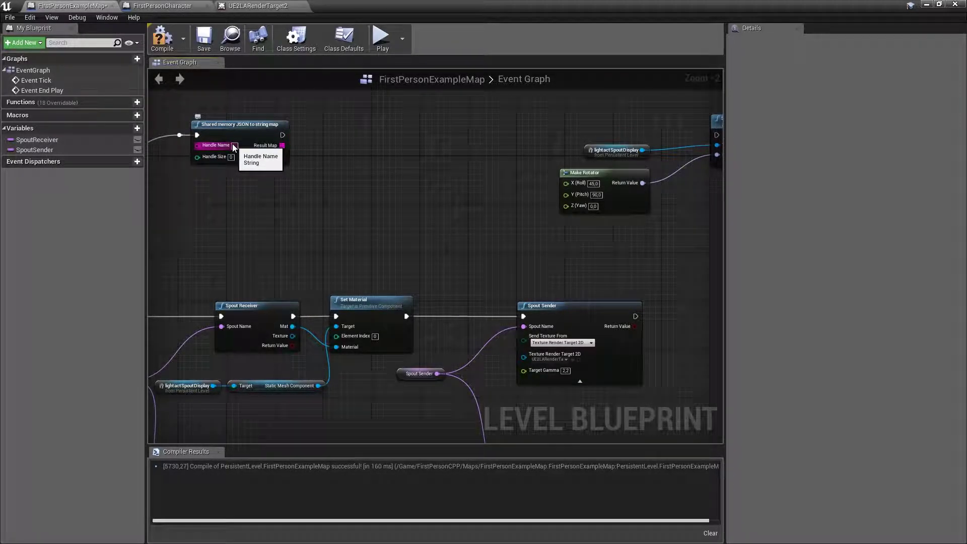
Switch to Lightact and look up the handle name and reserved bytes of JSON memory sharer 1 in Devices.
{"action": "key", "text": "alt+Tab"}
{"action": "key", "text": "alt+Tab"}
{"action": "key", "text": "alt+Tab"}
{"action": "key", "text": "alt+Tab"}
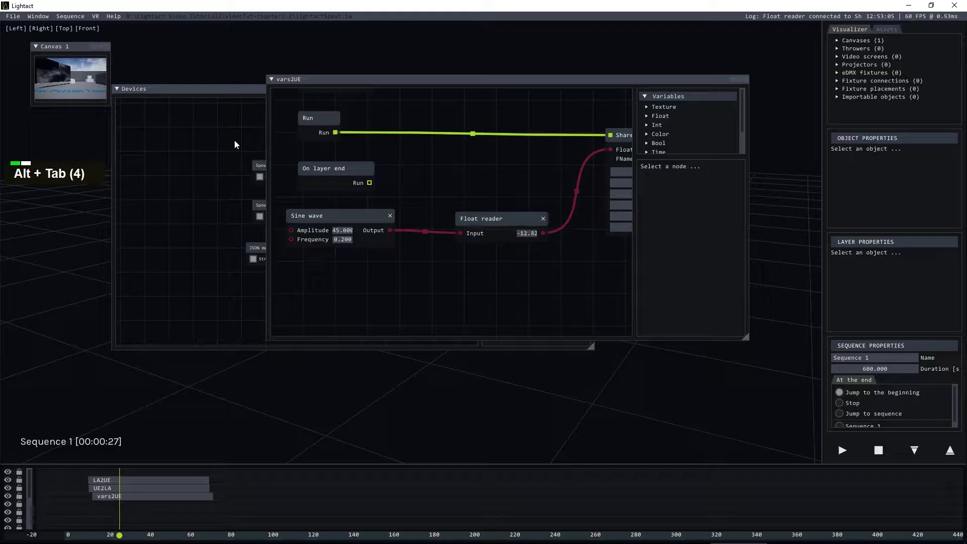
{"action": "left_click", "coordinate": [144, 101]}
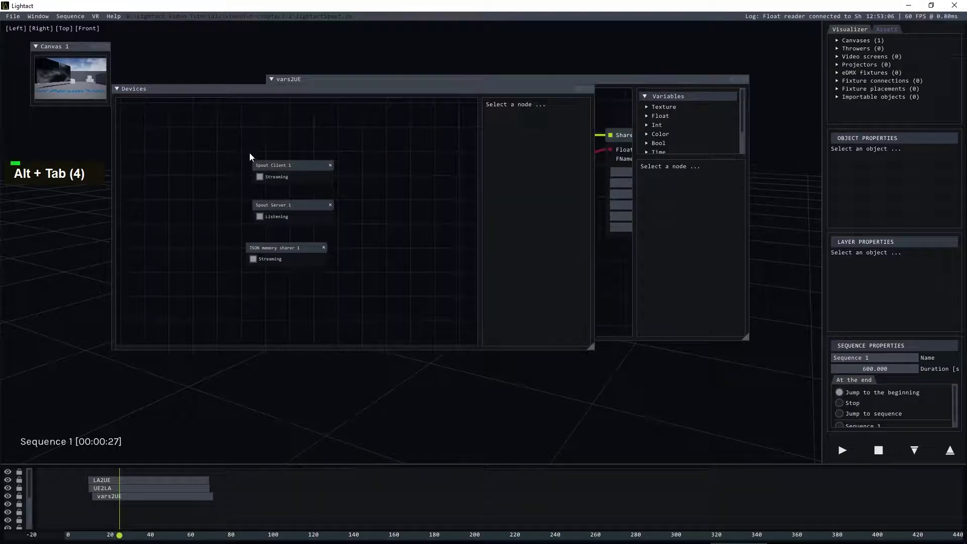
{"action": "left_click", "coordinate": [284, 246]}
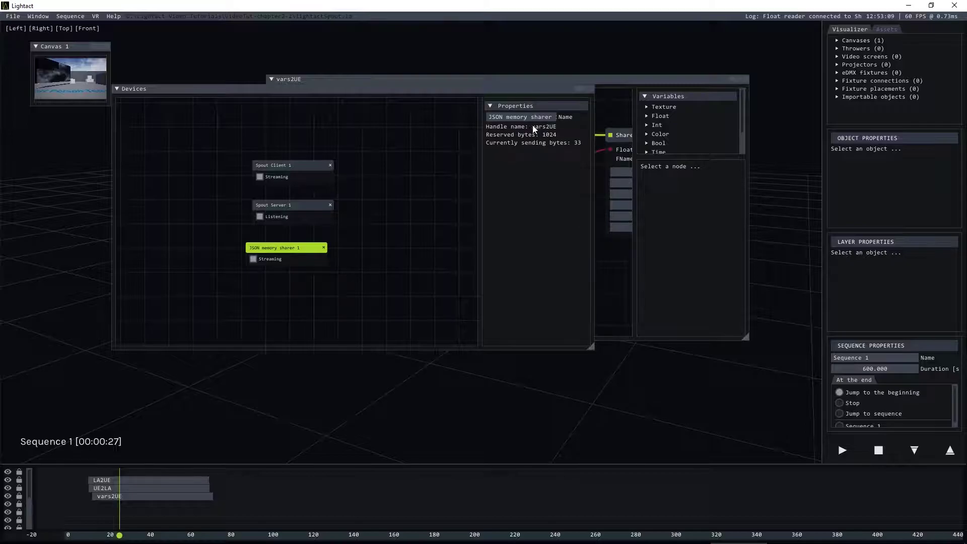
Switch to Unreal's level blueprint and set the Shared memory JSON to string map node's Handle Name to vars2UE.
{"action": "key", "text": "alt+Tab"}
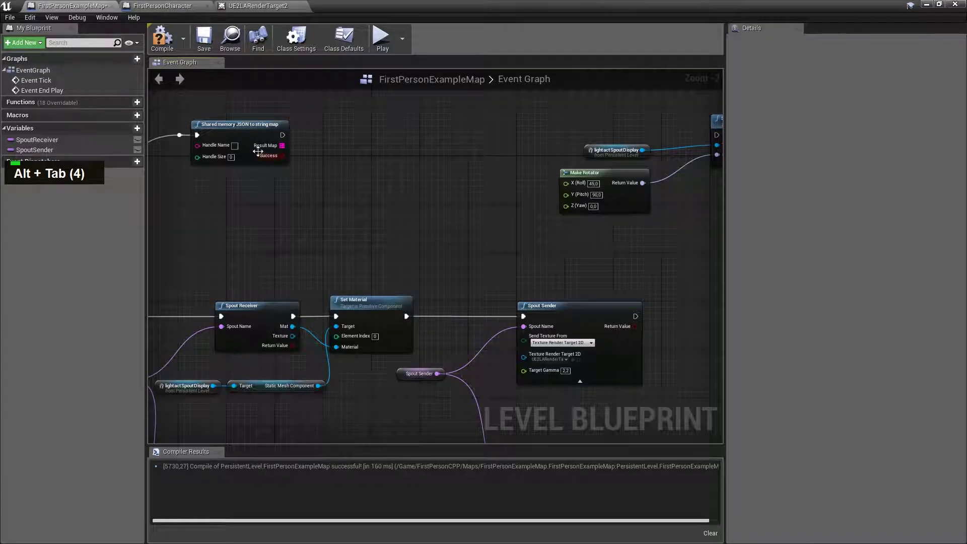
{"action": "left_click", "coordinate": [235, 145]}
{"action": "type", "text": "vars"}
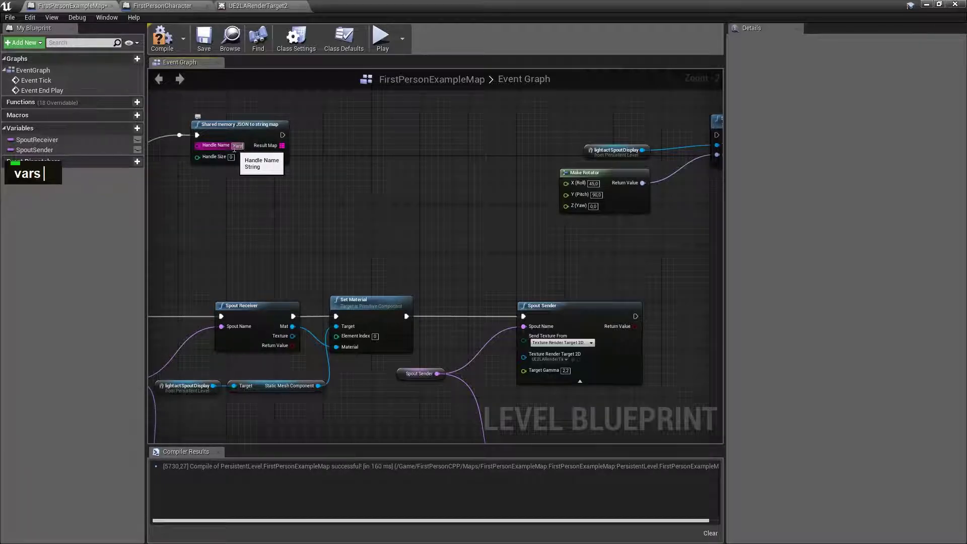
{"action": "type", "text": "2UE"}
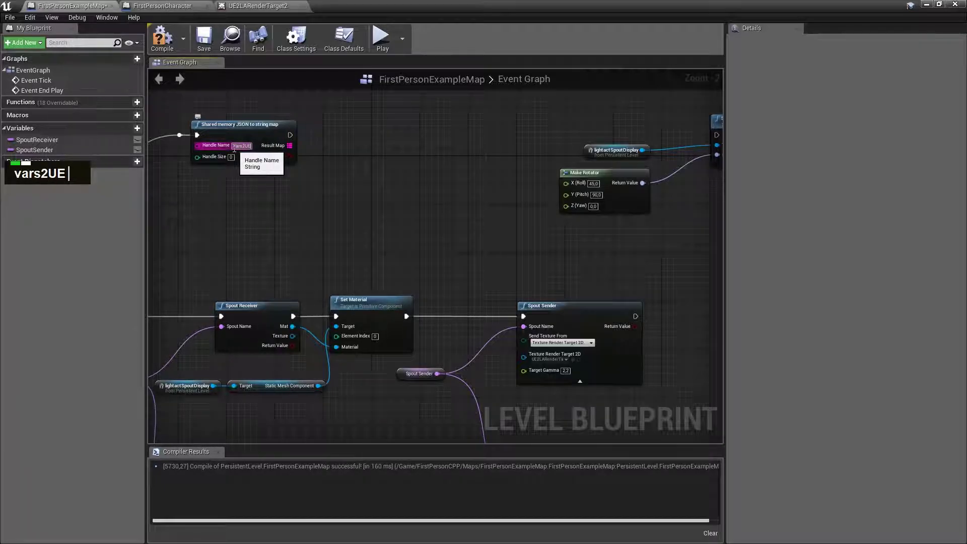
Recheck the memory sharer's reserved bytes in Lightact and set the Shared memory JSON node's Handle Size to 1024 in Unreal.
{"action": "key", "text": "alt+Tab"}
{"action": "key", "text": "alt+Tab"}
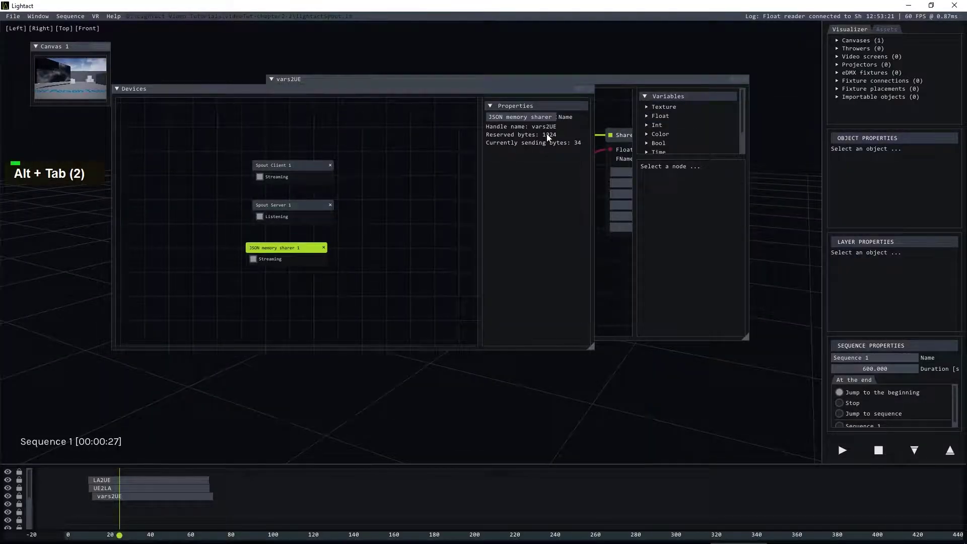
{"action": "key", "text": "alt"}
{"action": "key", "text": "alt+Tab"}
{"action": "key", "text": "alt+Tab"}
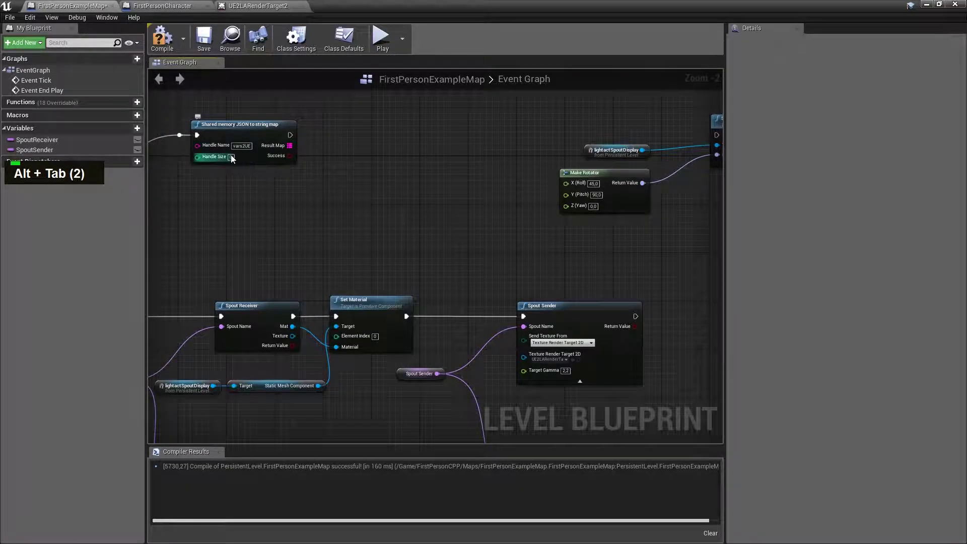
{"action": "type", "text": "1024"}
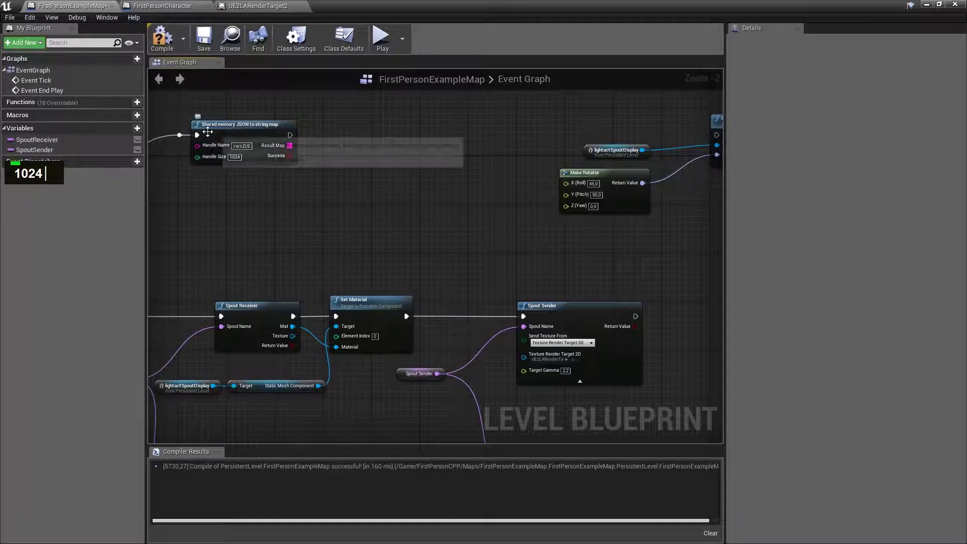
Add a map Find node fed by the Shared memory JSON node's Result Map output.
{"action": "left_click_drag", "start_coordinate": [289, 146], "coordinate": [343, 150]}
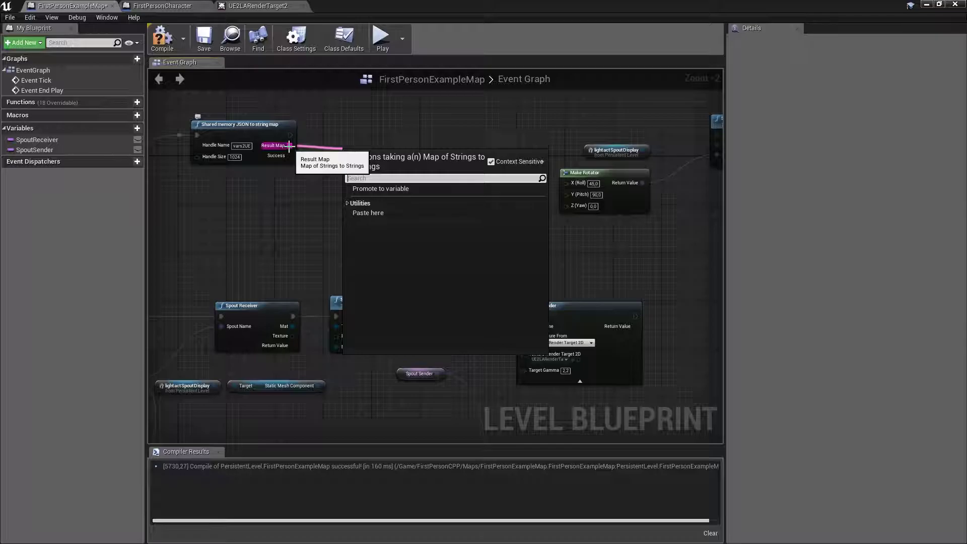
{"action": "type", "text": "find"}
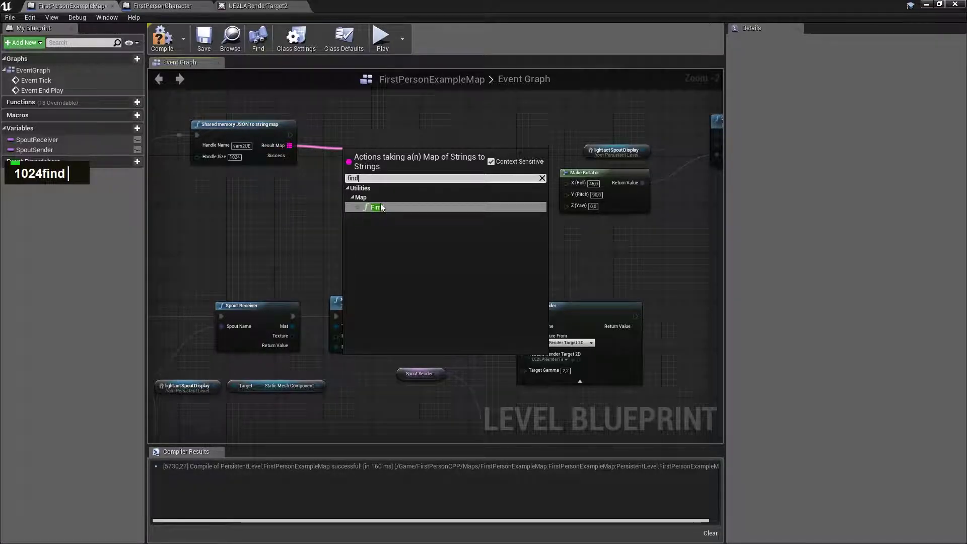
{"action": "left_click", "coordinate": [383, 208]}
{"action": "left_click_drag", "start_coordinate": [361, 150], "coordinate": [363, 149]}
{"action": "left_click", "coordinate": [355, 206]}
Switch to Lightact and copy the FName floatAngle from the Shared memory sender node in the vars2UE layer.
{"action": "key", "text": "alt+Tab"}
{"action": "key", "text": "alt+Tab"}
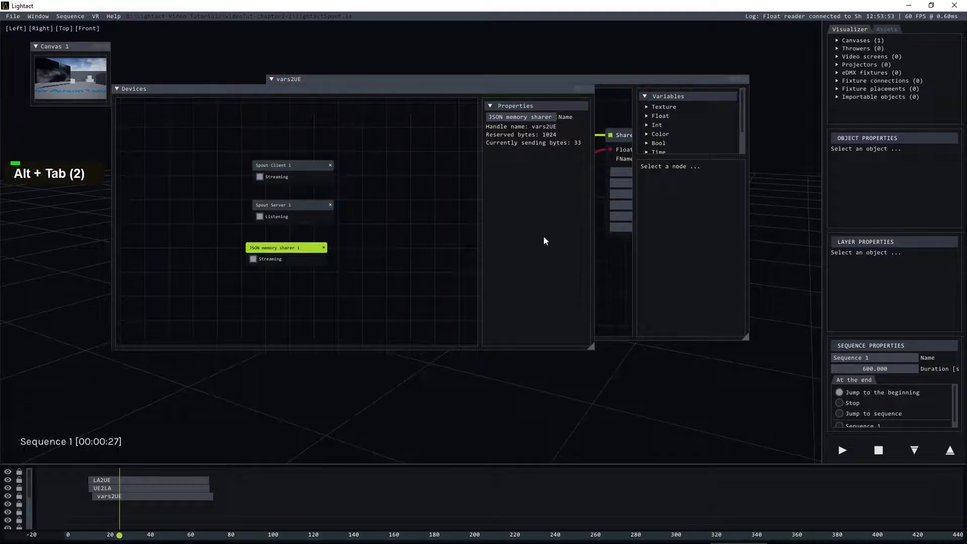
{"action": "left_click", "coordinate": [614, 270]}
{"action": "scroll", "coordinate": [447, 200], "scroll_direction": "down", "scroll_amount": 3}
{"action": "scroll", "coordinate": [489, 191], "scroll_direction": "up", "scroll_amount": 5}
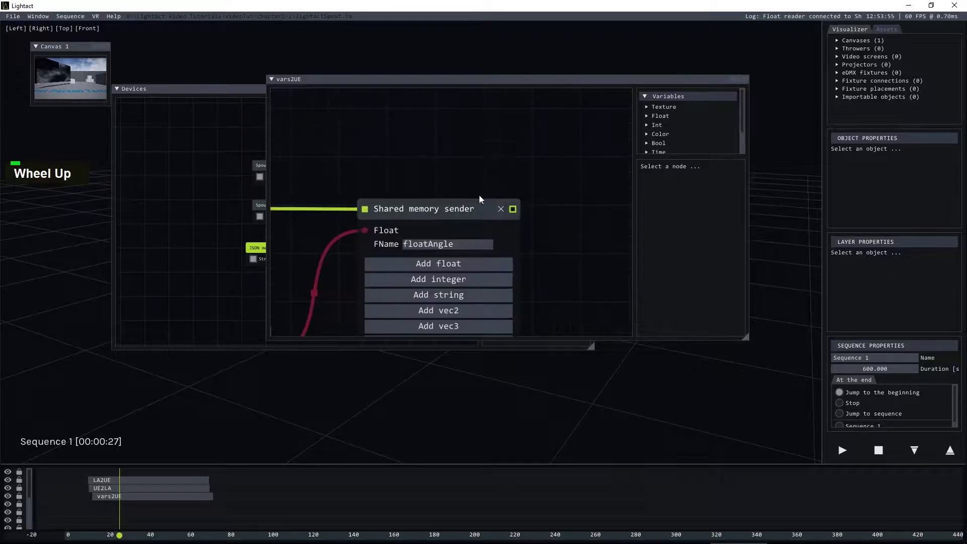
{"action": "left_click", "coordinate": [431, 244]}
{"action": "left_click_drag", "start_coordinate": [464, 243], "coordinate": [395, 246]}
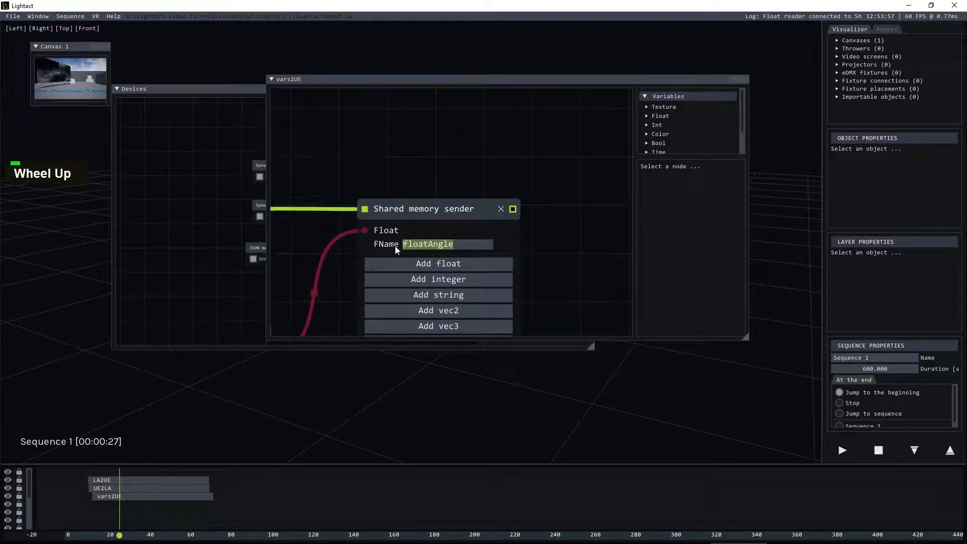
{"action": "key", "text": "ctrl+c"}
Switch to Unreal's level blueprint and set the Find node's key to floatAngle.
{"action": "key", "text": "alt+Tab"}
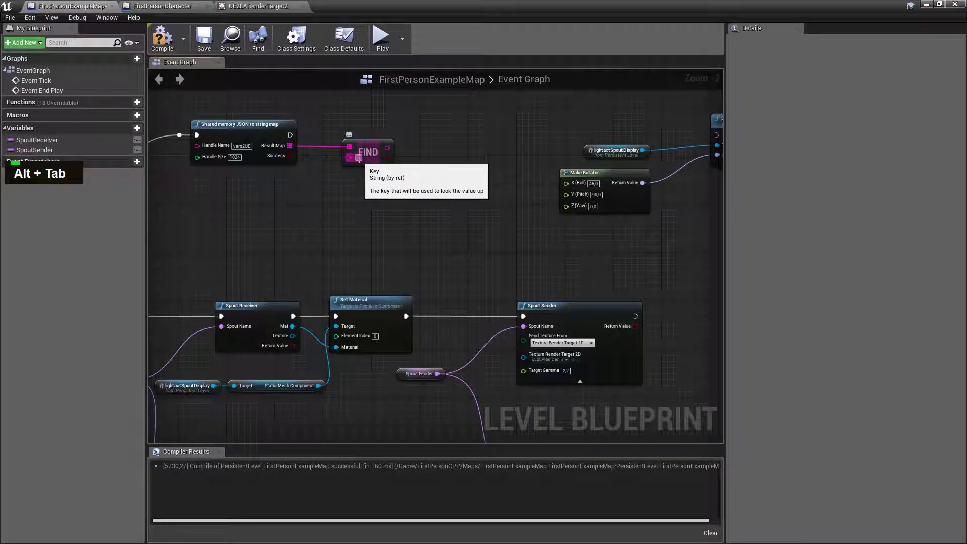
{"action": "key", "text": "ctrl"}
{"action": "left_click", "coordinate": [359, 157]}
{"action": "type", "text": "floatAngle"}
{"action": "scroll", "coordinate": [381, 212], "scroll_direction": "up", "scroll_amount": 1}
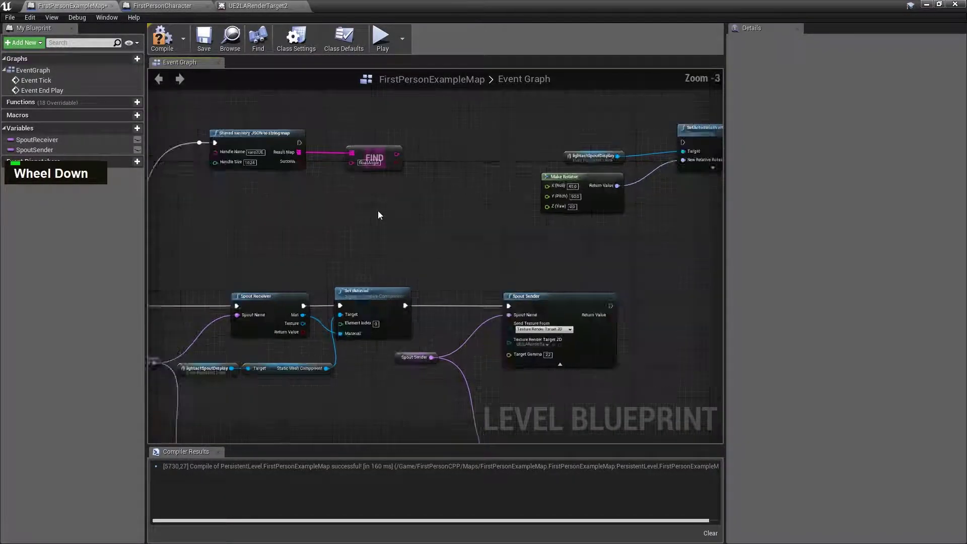
Add a Branch node conditioned on Find's boolean output and connect the Shared memory JSON node's execution output to it.
{"action": "left_click_drag", "start_coordinate": [382, 190], "coordinate": [434, 154]}
{"action": "type", "text": "bra"}
{"action": "key", "text": "Return"}
{"action": "left_click_drag", "start_coordinate": [258, 166], "coordinate": [424, 165]}
{"action": "scroll", "coordinate": [287, 220], "scroll_direction": "down", "scroll_amount": 1}
Move the Find and Branch nodes closer to the Shared memory JSON node.
{"action": "left_click_drag", "start_coordinate": [424, 233], "coordinate": [342, 146]}
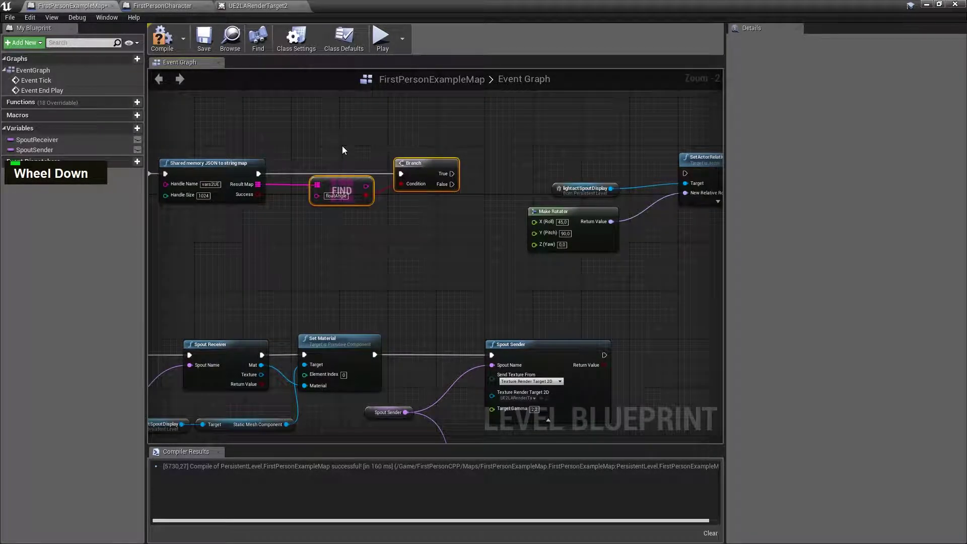
{"action": "key", "text": "Left"}
{"action": "key", "text": "Left"}
{"action": "key", "text": "Left"}
{"action": "key", "text": "Left"}
{"action": "key", "text": "Left"}
{"action": "key", "text": "Left"}
{"action": "left_click", "coordinate": [382, 212]}
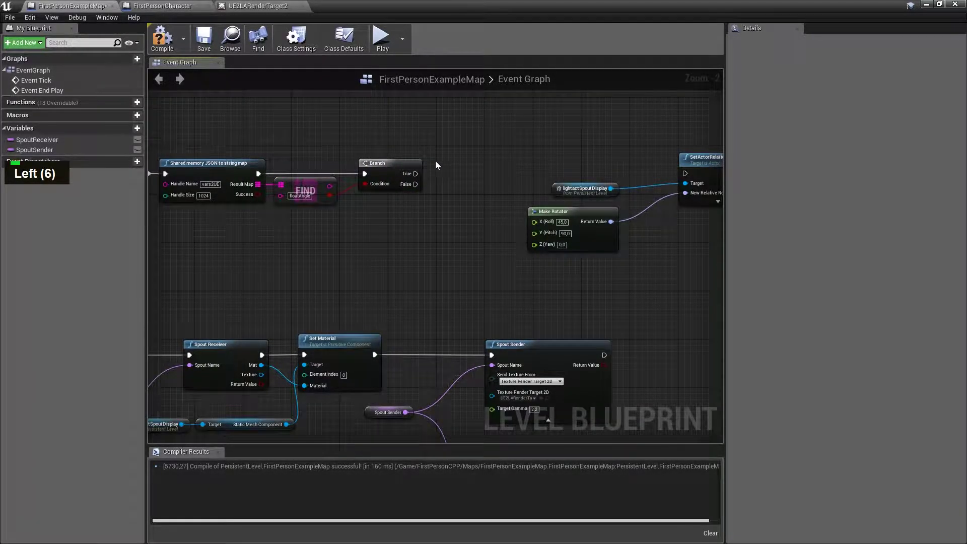
{"action": "scroll", "coordinate": [433, 161], "scroll_direction": "up", "scroll_amount": 2}
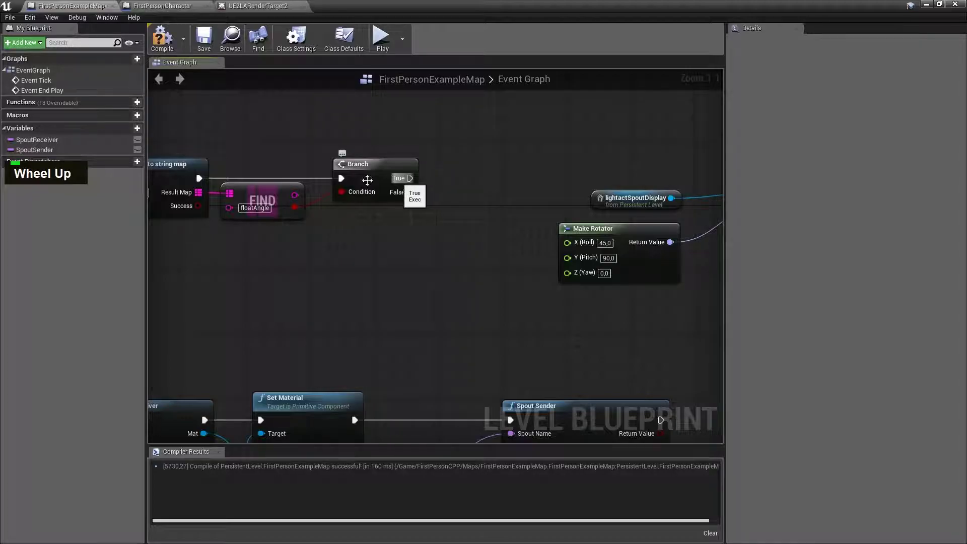
{"action": "left_click_drag", "start_coordinate": [294, 196], "coordinate": [461, 214]}
{"action": "type", "text": "convert"}
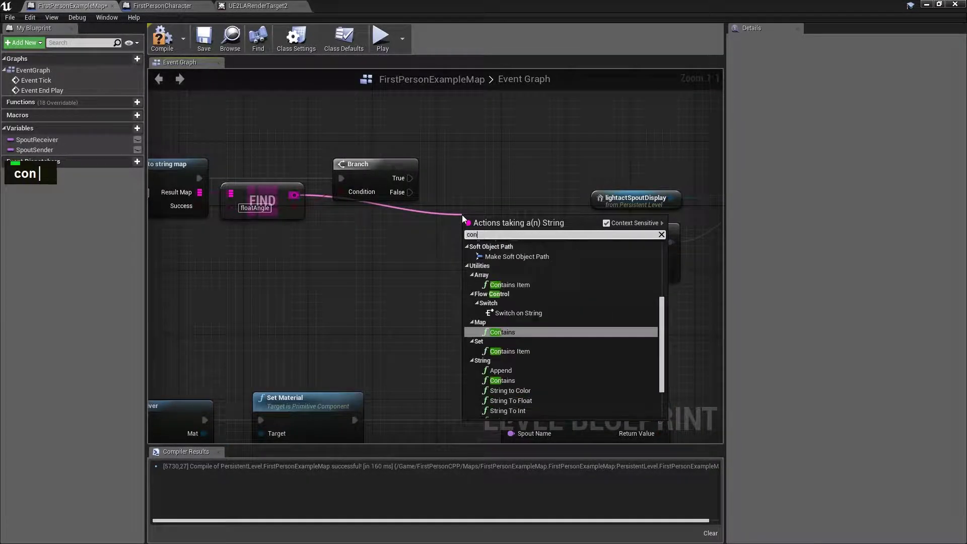
{"action": "left_click", "coordinate": [520, 179]}
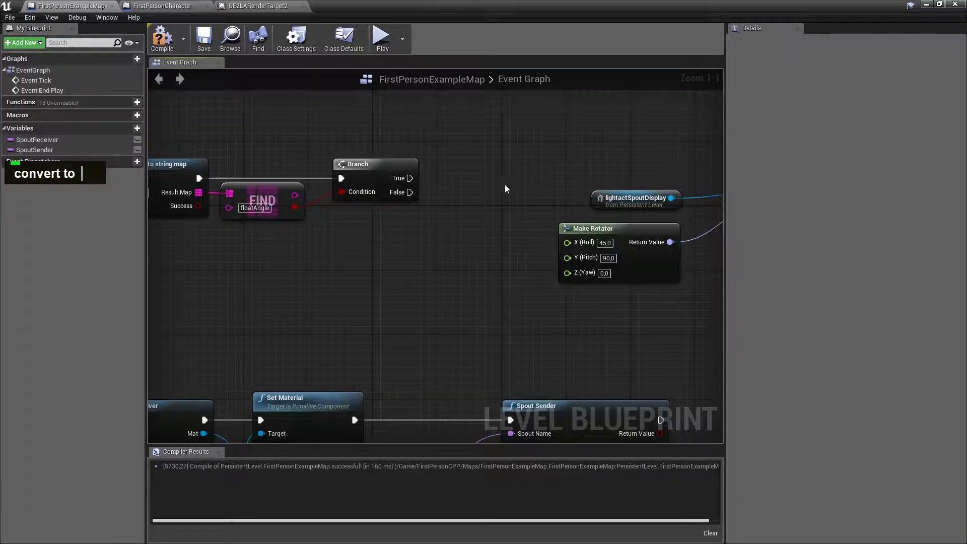
Move the Find and Branch nodes away from the Shared memory JSON node to make room between them.
{"action": "scroll", "coordinate": [504, 191], "scroll_direction": "down", "scroll_amount": 2}
{"action": "left_click_drag", "start_coordinate": [457, 227], "coordinate": [318, 146]}
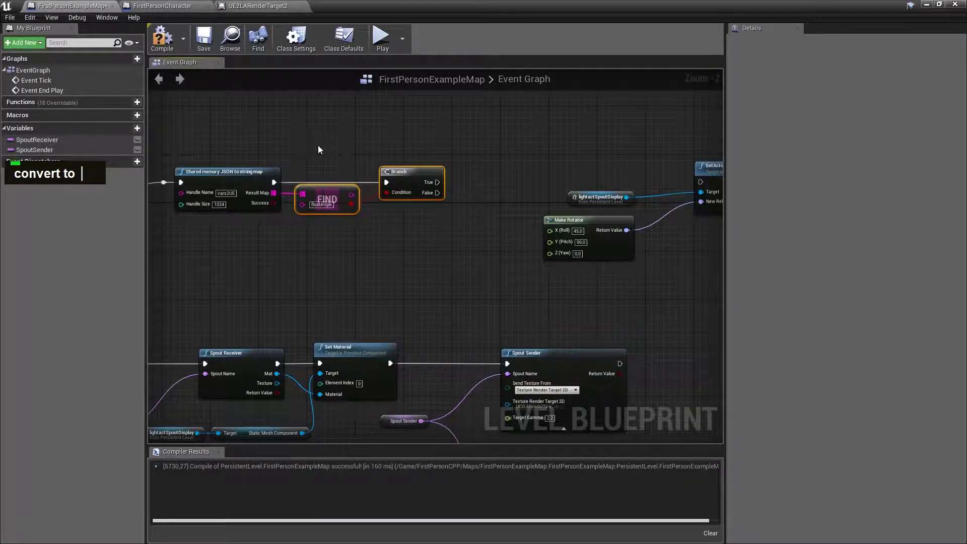
{"action": "scroll", "coordinate": [315, 149], "scroll_direction": "up", "scroll_amount": 2}
Add a second Branch node conditioned on the Shared memory JSON node's Success output.
{"action": "left_click_drag", "start_coordinate": [273, 204], "coordinate": [315, 162]}
{"action": "type", "text": "braqnch"}
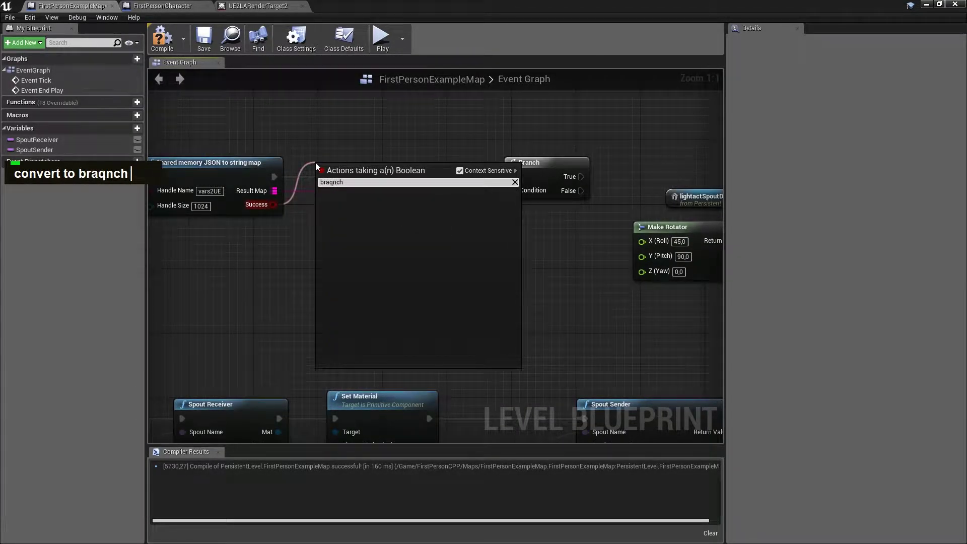
{"action": "key", "text": "BackSpace"}
{"action": "key", "text": "BackSpace"}
{"action": "key", "text": "BackSpace"}
{"action": "type", "text": "nch"}
{"action": "key", "text": "Return"}
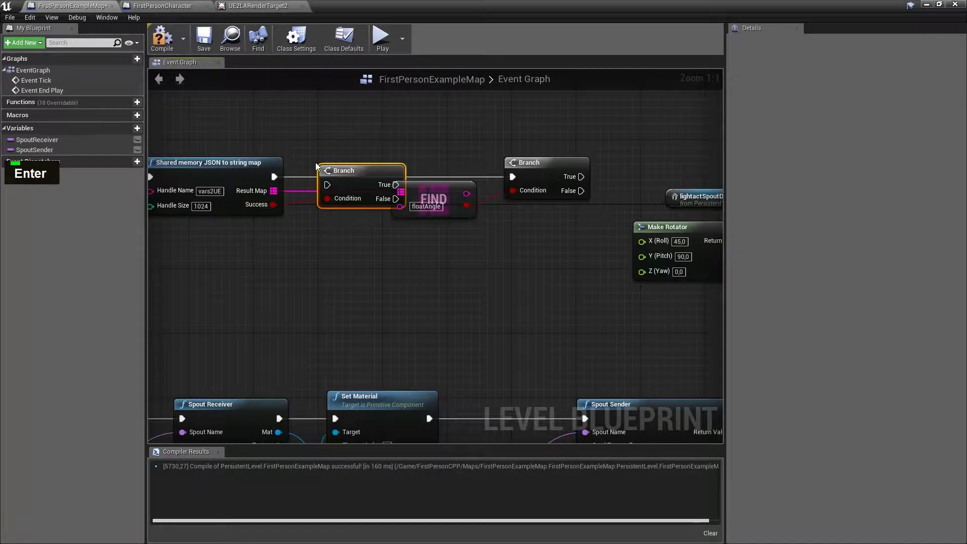
Place the new Branch beside the Shared memory JSON node, insert it in the execution line, and connect its True output to the Find Branch.
{"action": "left_click_drag", "start_coordinate": [344, 175], "coordinate": [318, 163]}
{"action": "scroll", "coordinate": [318, 163], "scroll_direction": "down", "scroll_amount": 1}
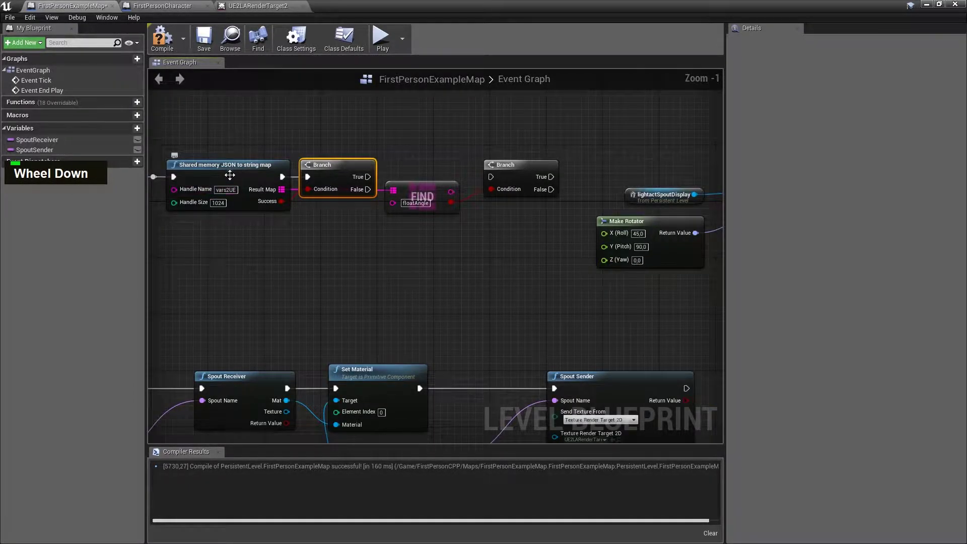
{"action": "scroll", "coordinate": [323, 175], "scroll_direction": "up", "scroll_amount": 1}
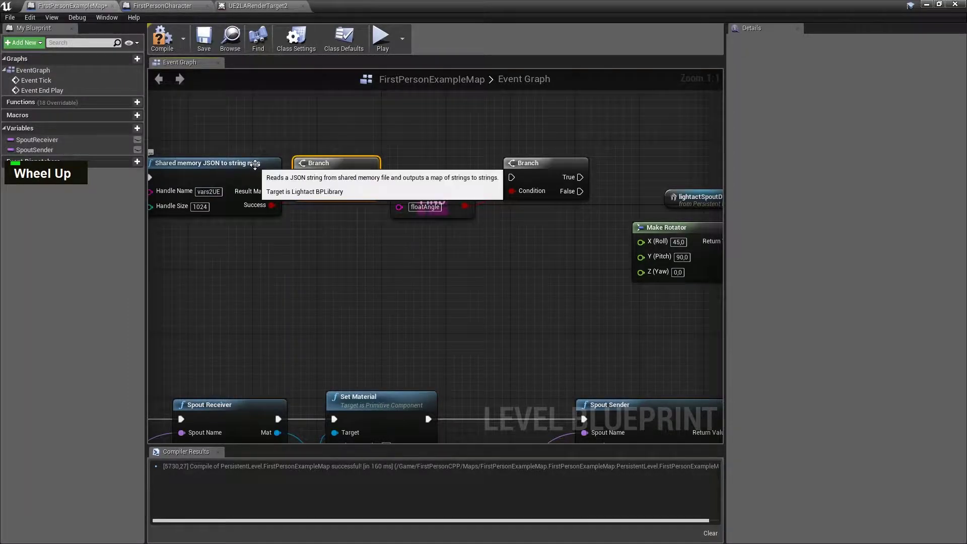
{"action": "left_click_drag", "start_coordinate": [370, 176], "coordinate": [511, 180]}
{"action": "left_click", "coordinate": [431, 268]}
Connect Find's value through a string-to-float conversion to Make Rotator's X (Roll), and the Find Branch's True output to SetActorRelativeRotation.
{"action": "scroll", "coordinate": [336, 264], "scroll_direction": "down", "scroll_amount": 3}
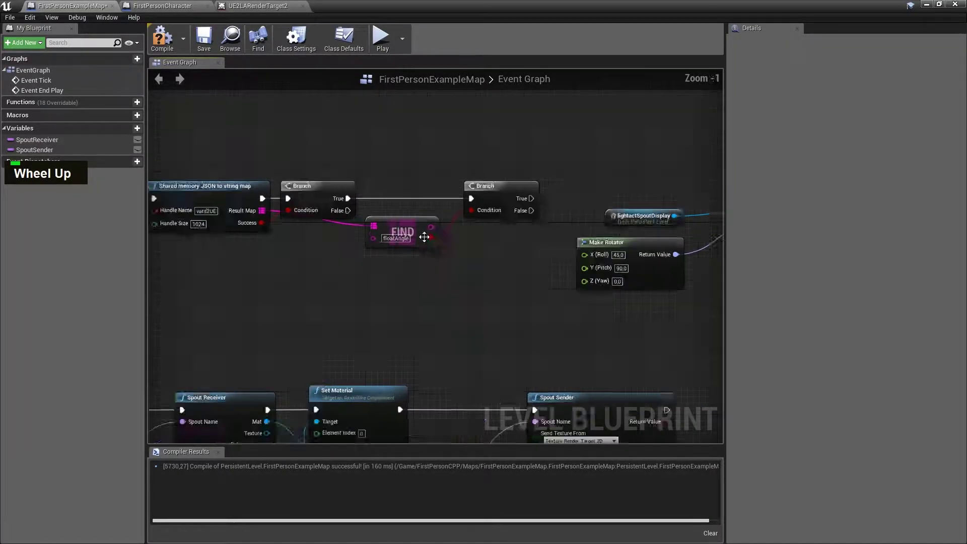
{"action": "left_click_drag", "start_coordinate": [402, 243], "coordinate": [519, 257]}
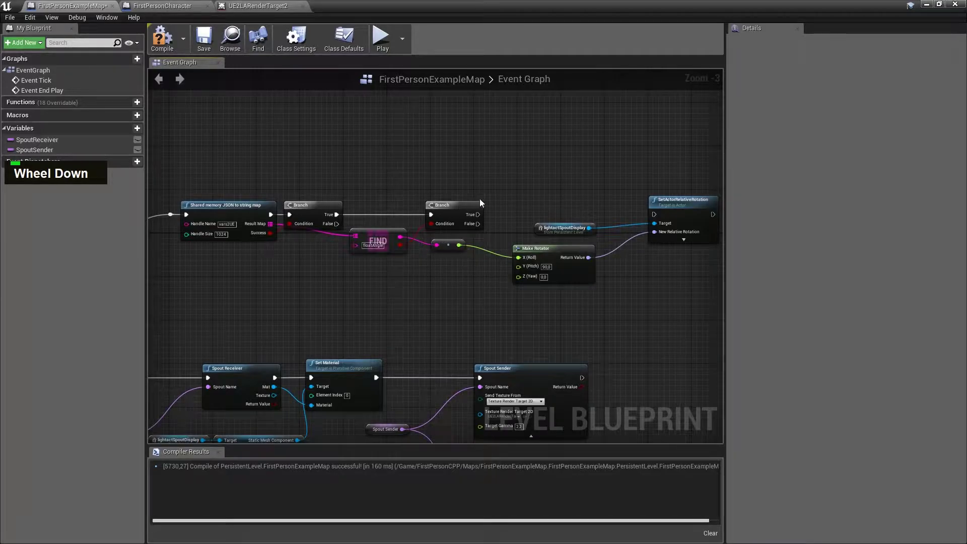
{"action": "left_click_drag", "start_coordinate": [478, 214], "coordinate": [654, 214]}
Examine the node chain from Shared memory JSON through both Branches, Find and Make Rotator to SetActorRelativeRotation.
{"action": "scroll", "coordinate": [669, 180], "scroll_direction": "down", "scroll_amount": 1}
{"action": "scroll", "coordinate": [377, 219], "scroll_direction": "up", "scroll_amount": 4}
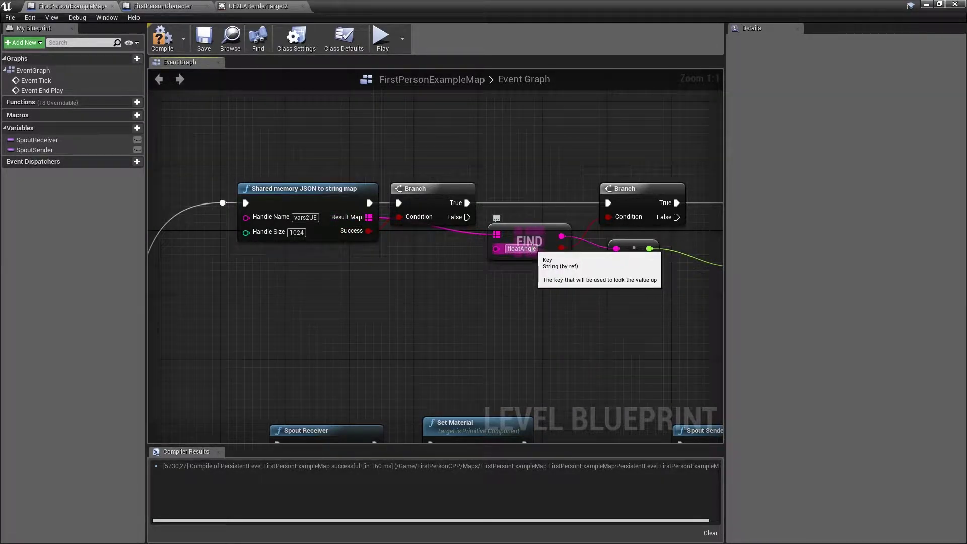
{"action": "scroll", "coordinate": [367, 218], "scroll_direction": "down", "scroll_amount": 2}
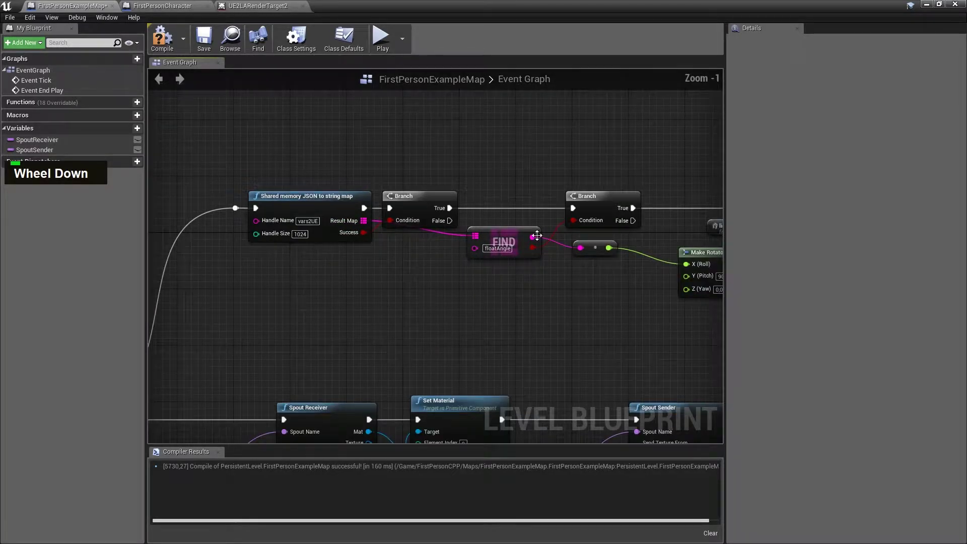
{"action": "scroll", "coordinate": [521, 241], "scroll_direction": "up", "scroll_amount": 2}
{"action": "scroll", "coordinate": [335, 283], "scroll_direction": "down", "scroll_amount": 2}
{"action": "scroll", "coordinate": [579, 235], "scroll_direction": "up", "scroll_amount": 2}
{"action": "scroll", "coordinate": [459, 276], "scroll_direction": "down", "scroll_amount": 3}
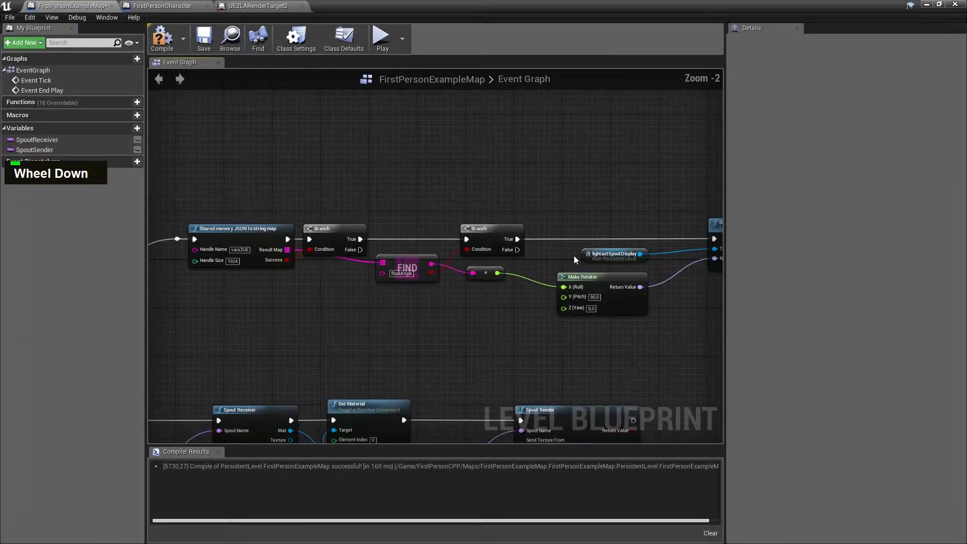
{"action": "scroll", "coordinate": [561, 299], "scroll_direction": "up", "scroll_amount": 2}
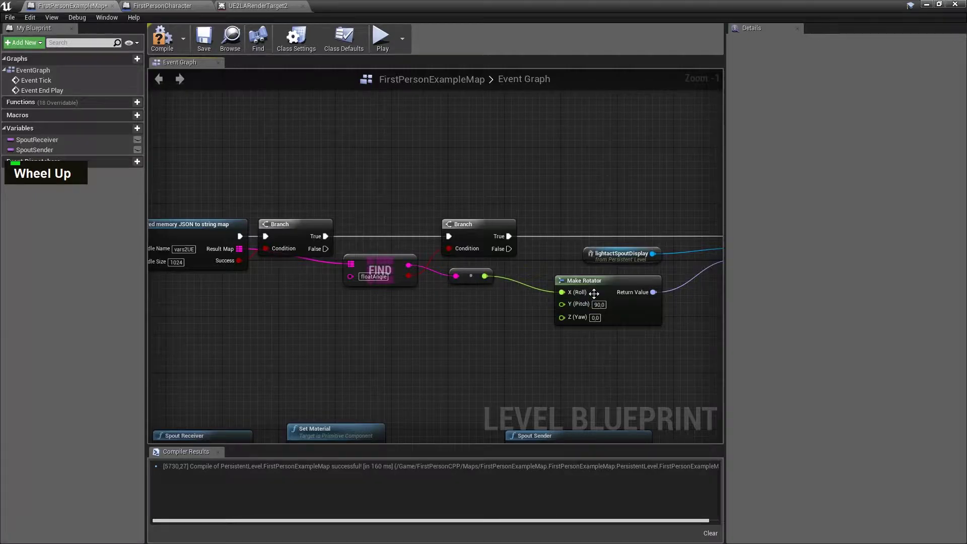
{"action": "scroll", "coordinate": [475, 305], "scroll_direction": "down", "scroll_amount": 1}
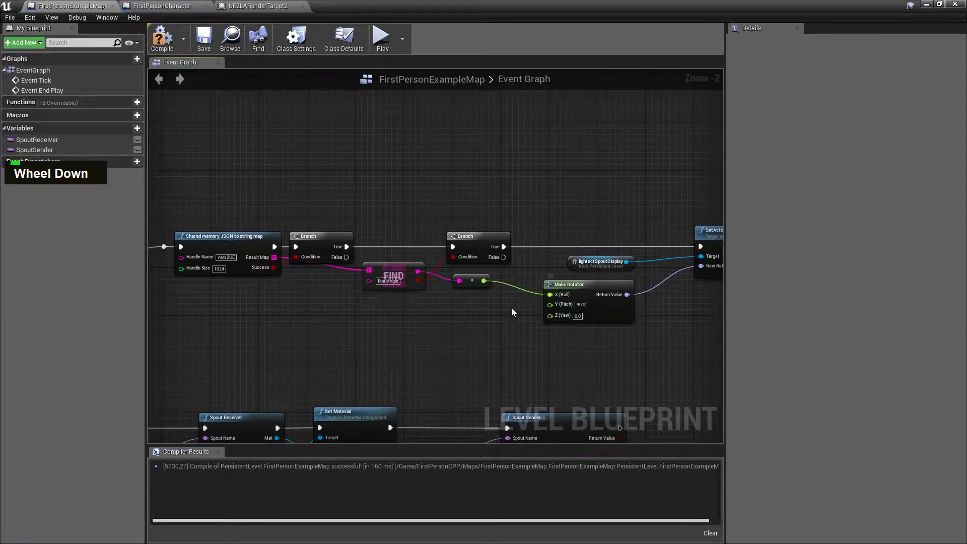
{"action": "scroll", "coordinate": [511, 312], "scroll_direction": "down", "scroll_amount": 1}
{"action": "scroll", "coordinate": [511, 313], "scroll_direction": "up", "scroll_amount": 1}
{"action": "scroll", "coordinate": [554, 282], "scroll_direction": "down", "scroll_amount": 1}
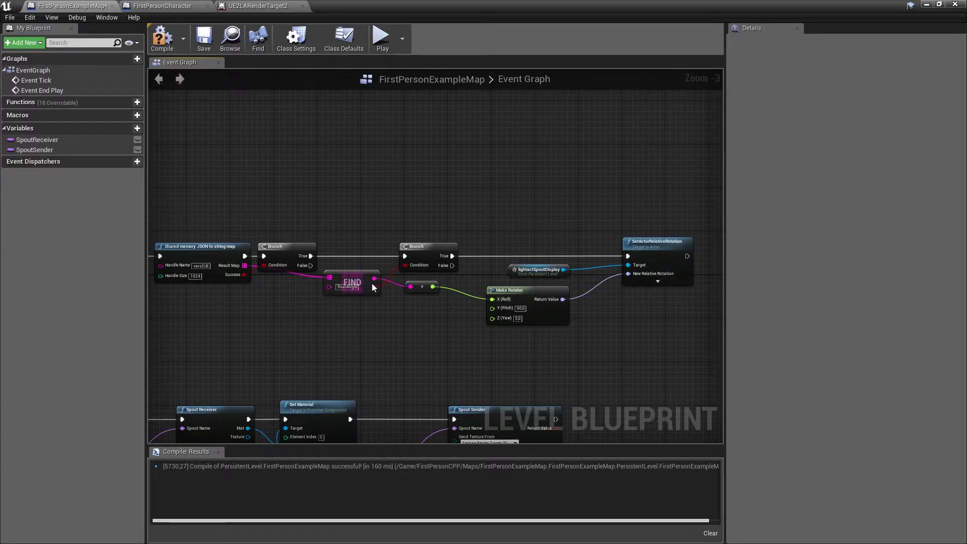
Compile and save the level blueprint, return to the main editor, and run a short play test of the plane's rotation.
{"action": "left_click", "coordinate": [162, 37]}
{"action": "left_click", "coordinate": [204, 37]}
{"action": "left_click", "coordinate": [930, 6]}
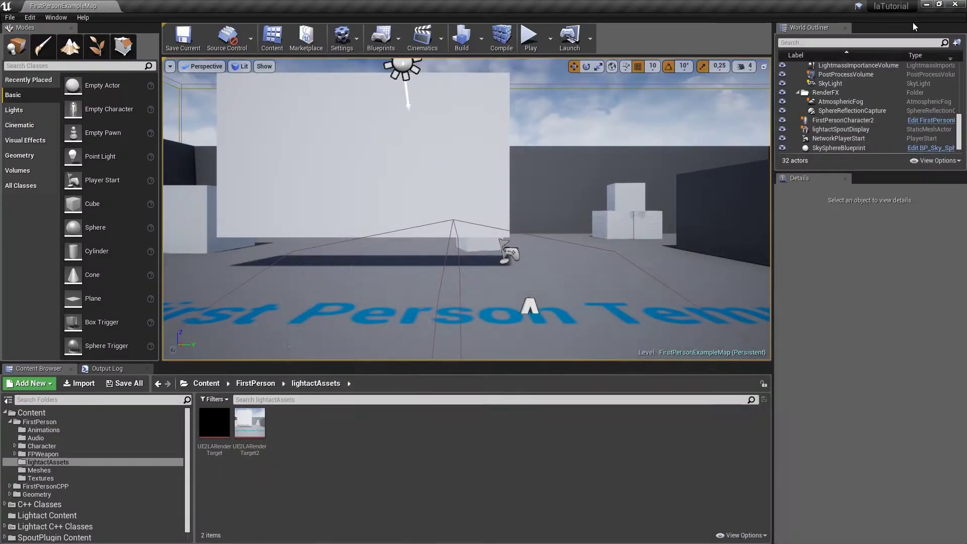
{"action": "left_click", "coordinate": [524, 44]}
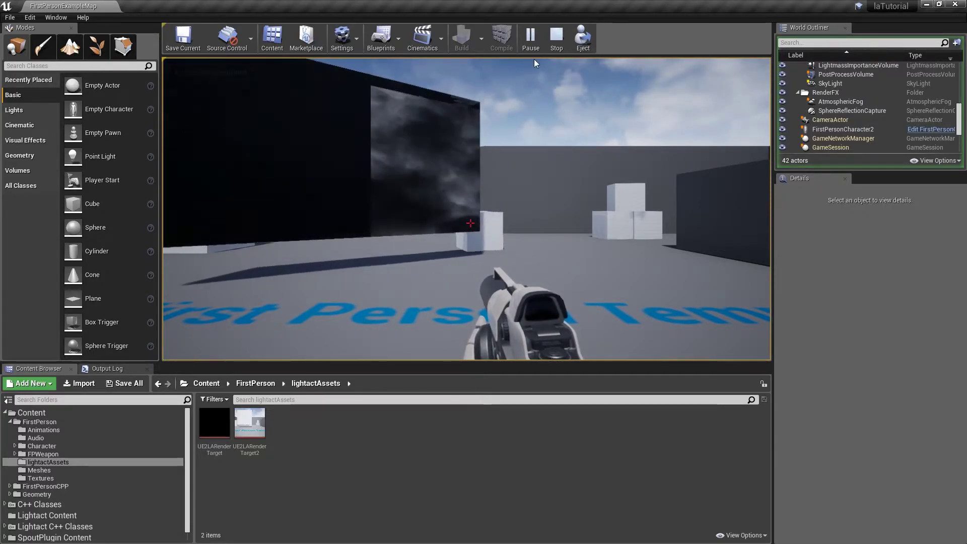
{"action": "left_click", "coordinate": [556, 46]}
Switch to Lightact and set the Sine wave node's frequency to 1 in the vars2UE layer.
{"action": "key", "text": "alt+Tab"}
{"action": "key", "text": "alt+Tab"}
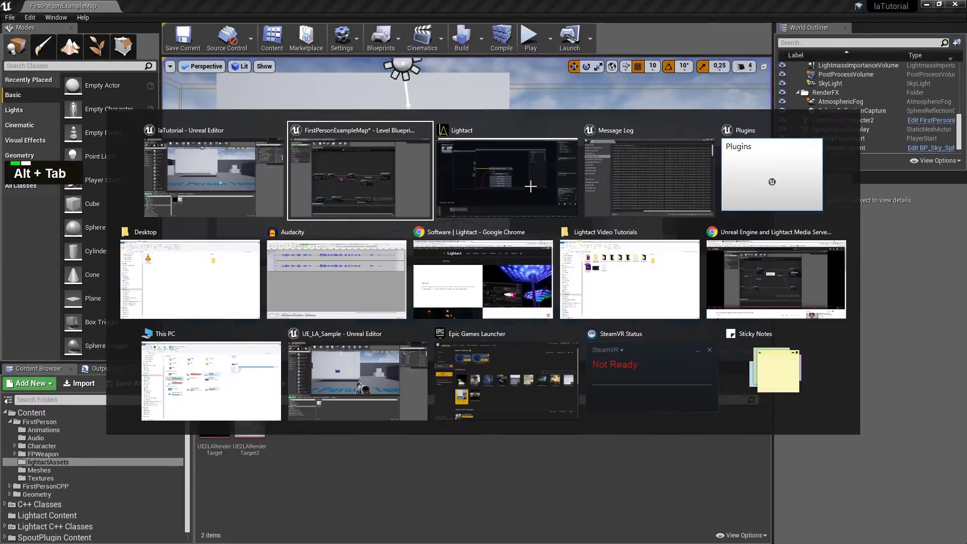
{"action": "scroll", "coordinate": [603, 171], "scroll_direction": "down", "scroll_amount": 5}
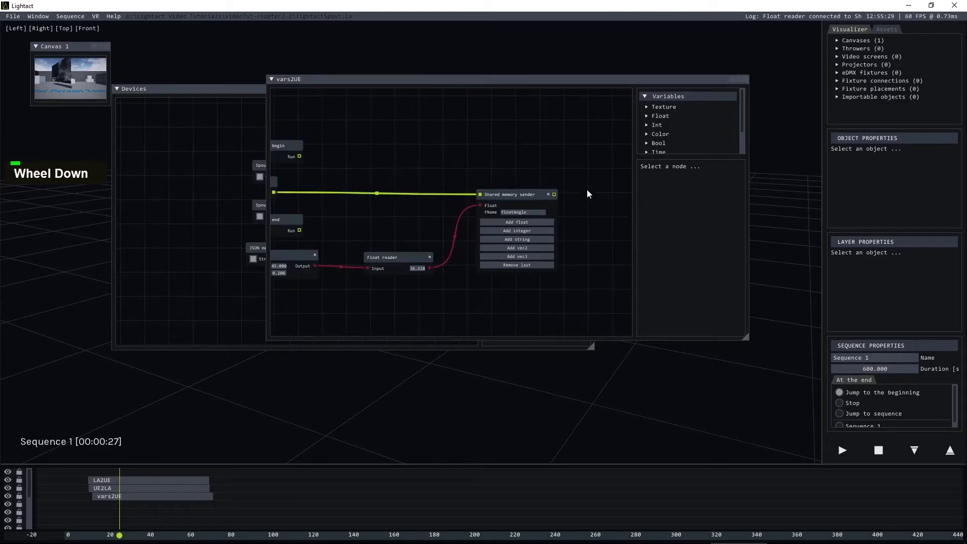
{"action": "scroll", "coordinate": [381, 255], "scroll_direction": "up", "scroll_amount": 6}
{"action": "double_click", "coordinate": [380, 261]}
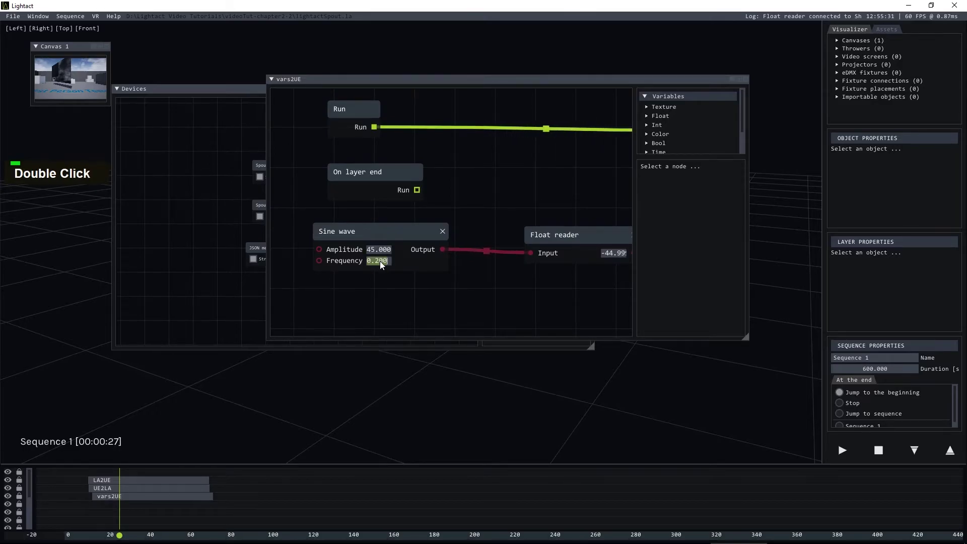
{"action": "type", "text": "1"}
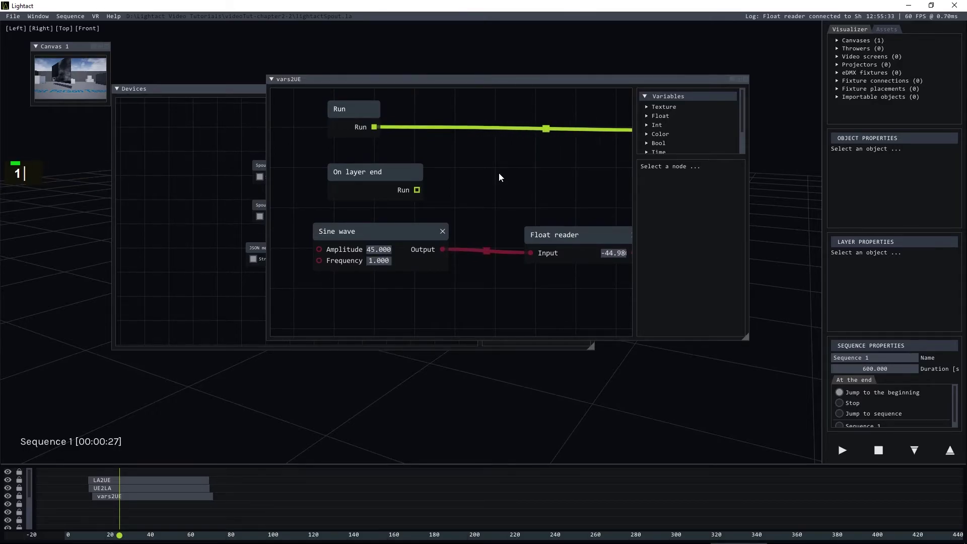
Switch to the Unreal editor and play the level again to check the plane's rotation at the new frequency.
{"action": "key", "text": "alt+Tab"}
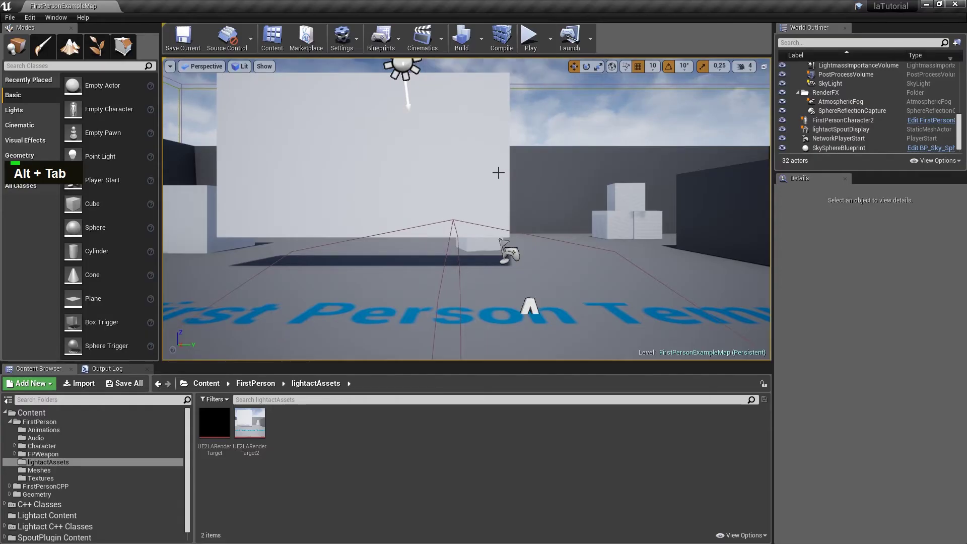
{"action": "left_click", "coordinate": [527, 34]}
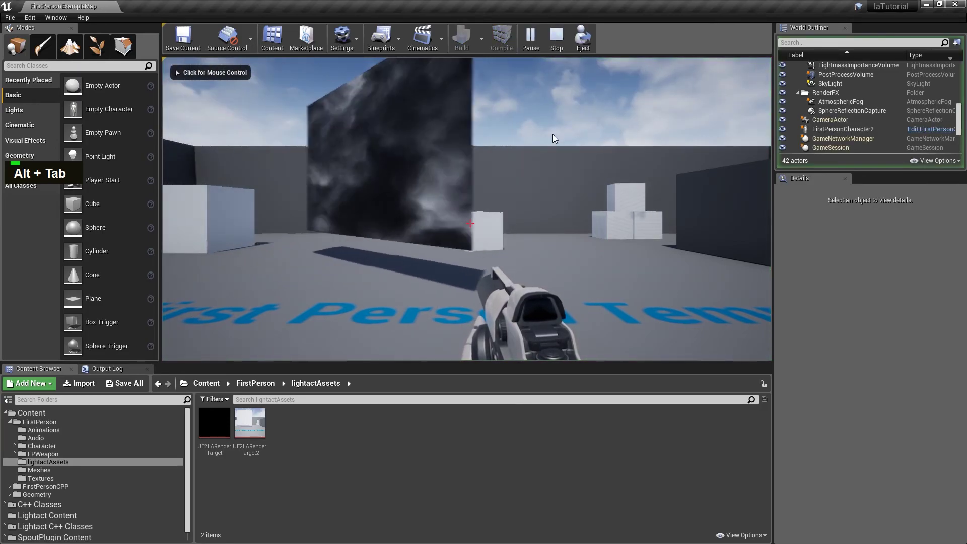